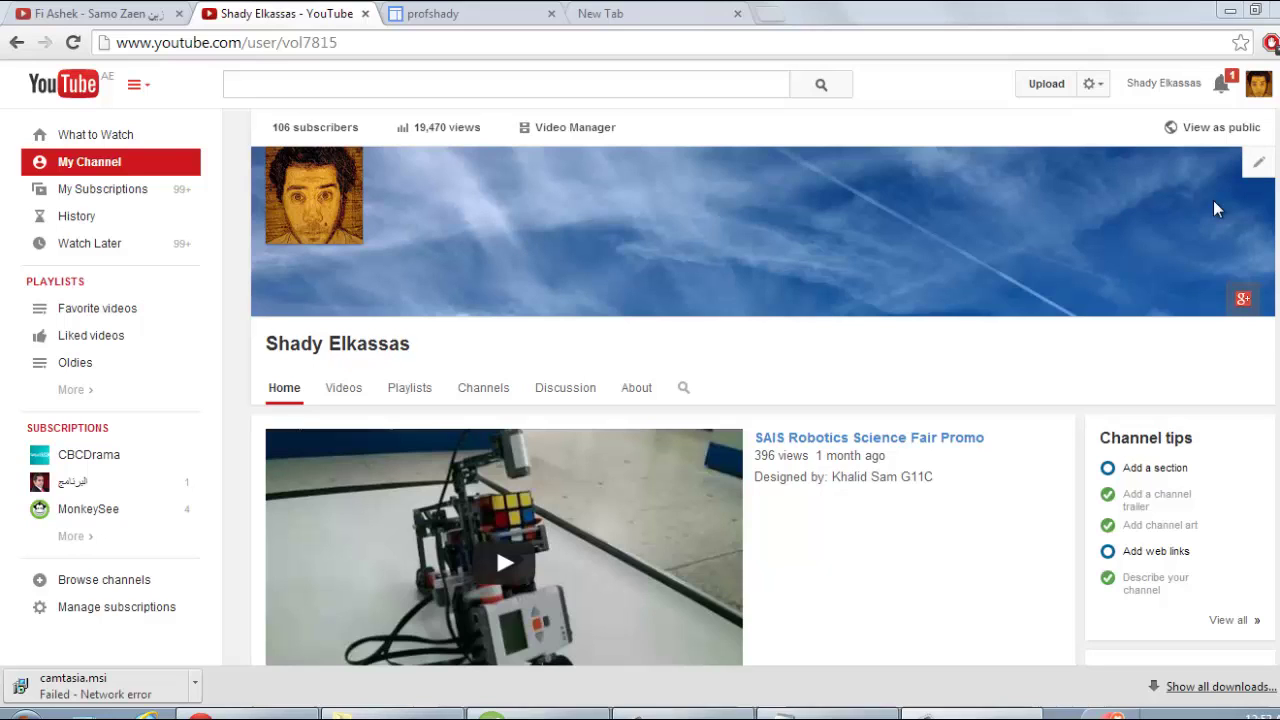
Step: Scroll down and back up through the YouTube channel's home page and recent uploads
scroll(1216, 208, "down", 2)
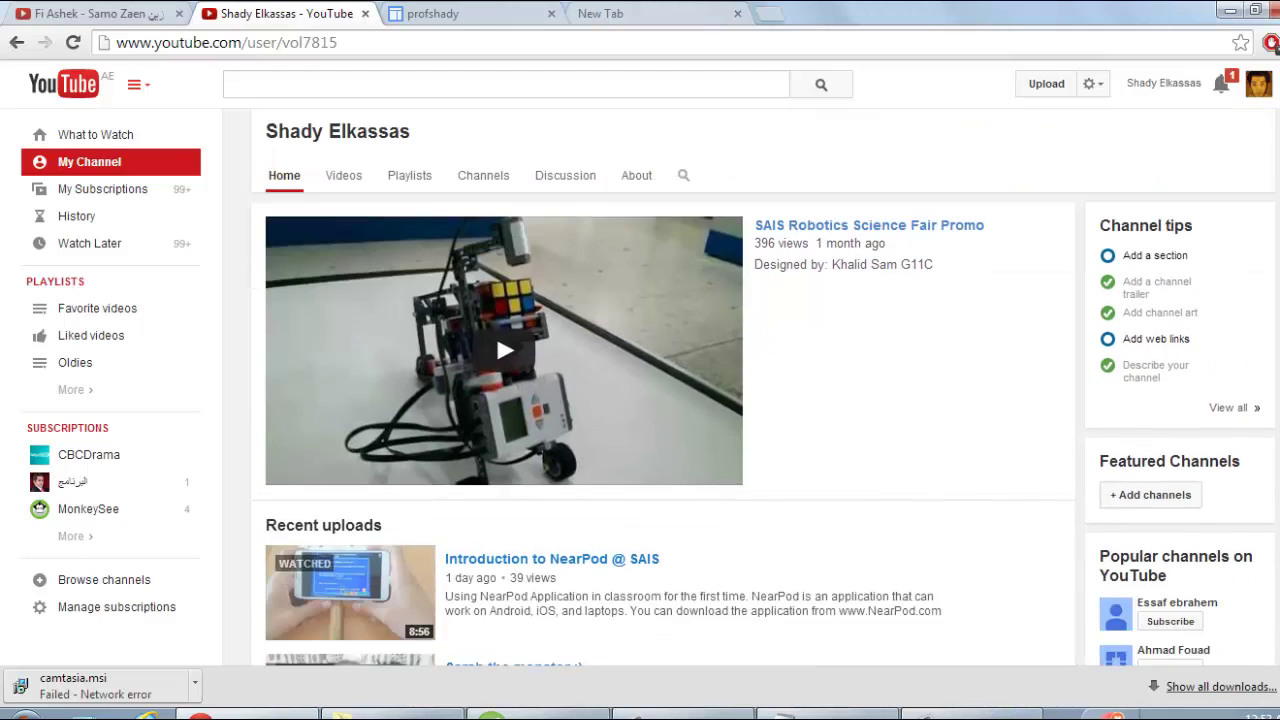
scroll(763, 393, "down", 3)
scroll(763, 393, "up", 4)
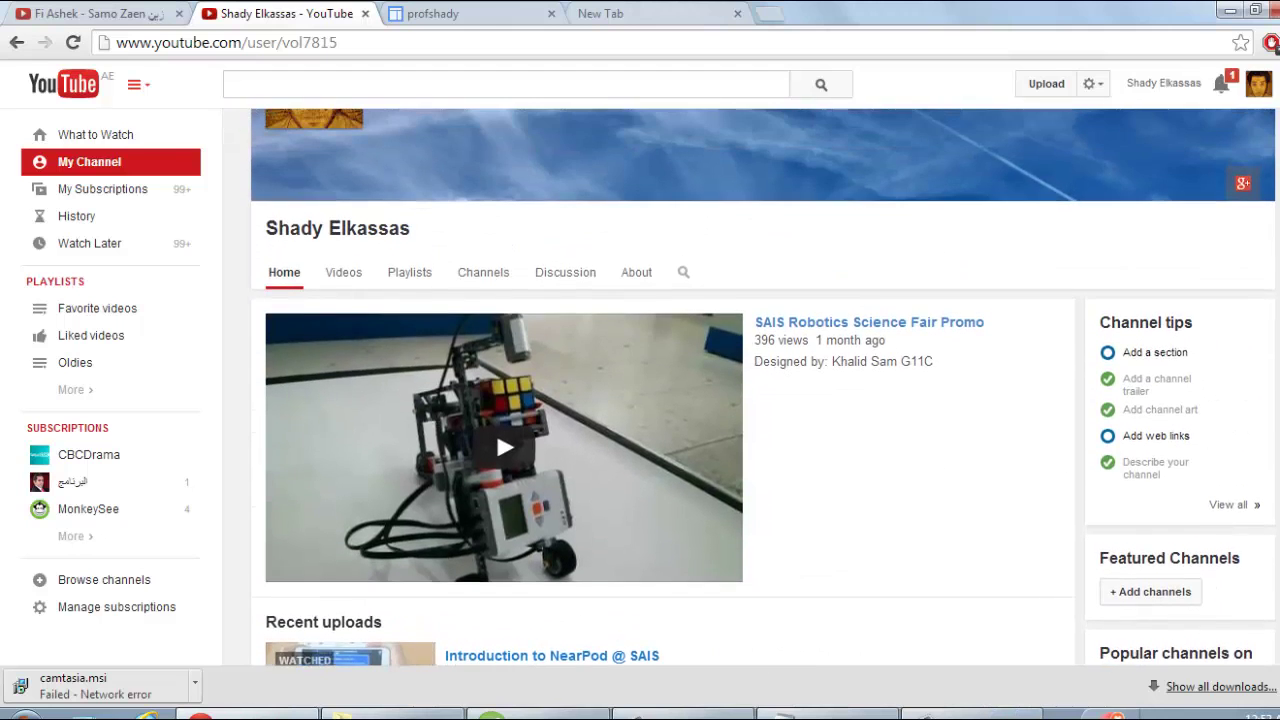
scroll(495, 544, "up", 1)
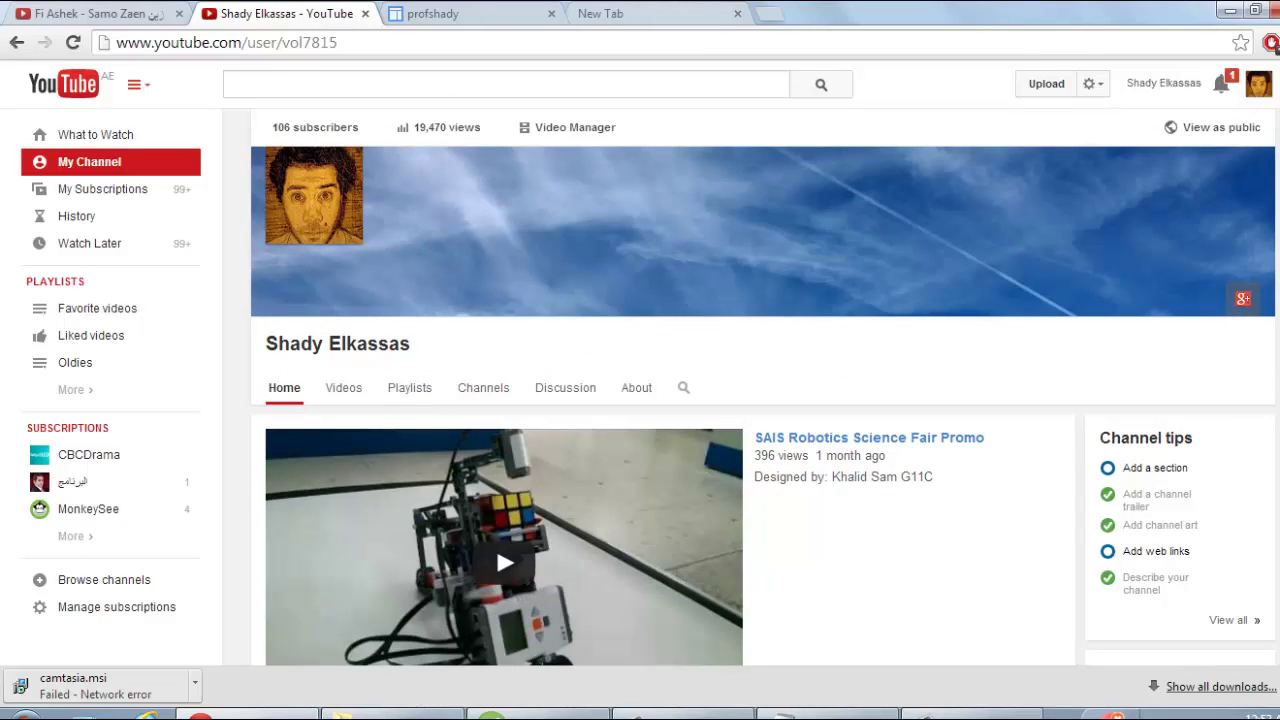
left_click(628, 10)
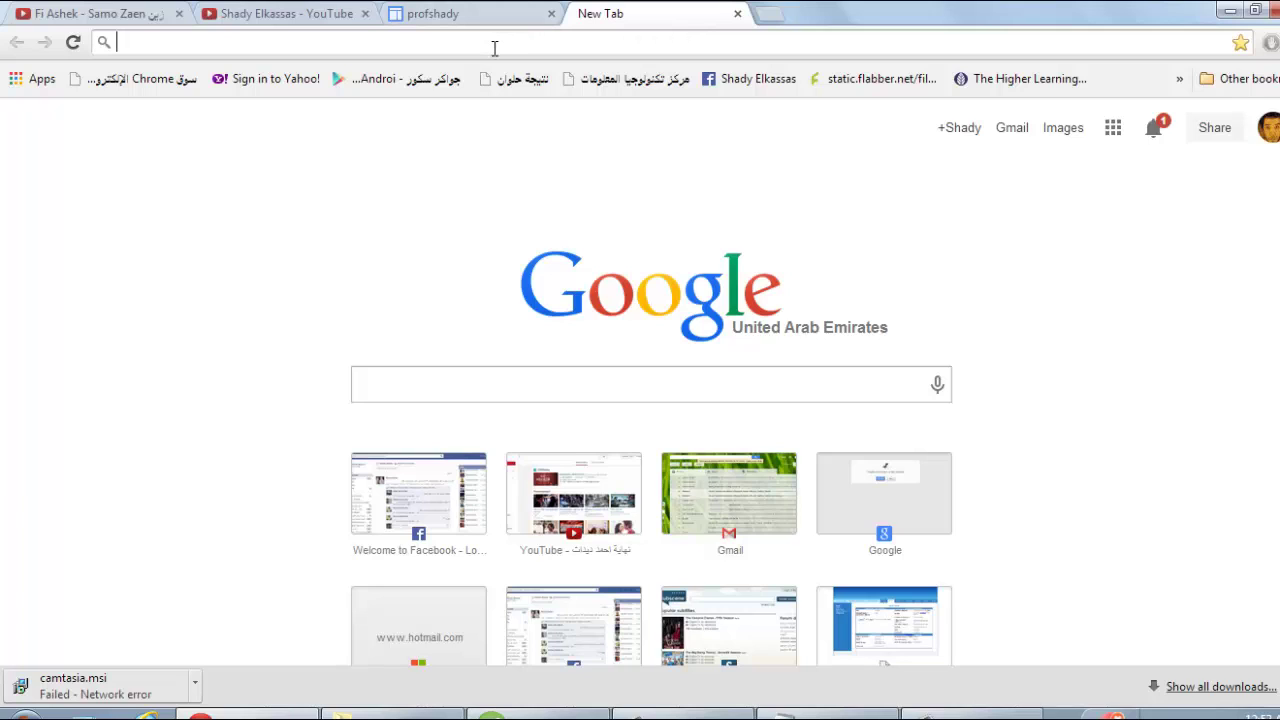
type("http://www.nearpod.com/")
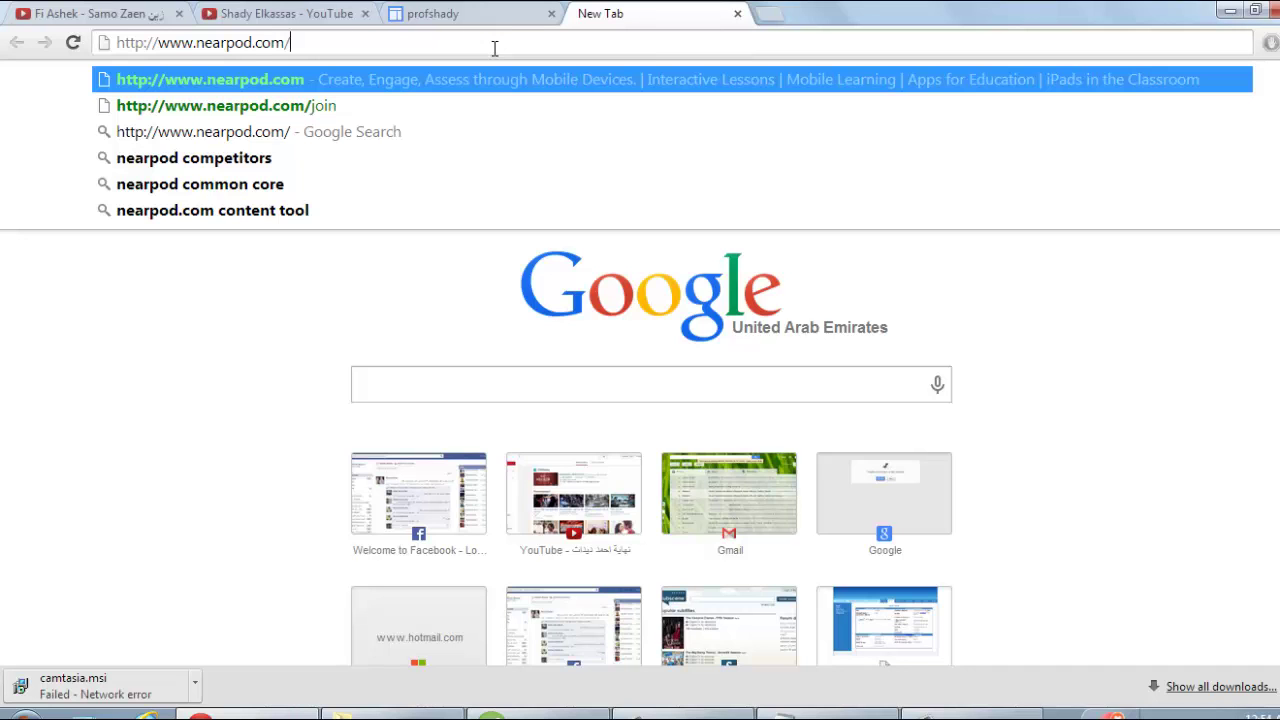
key("Return")
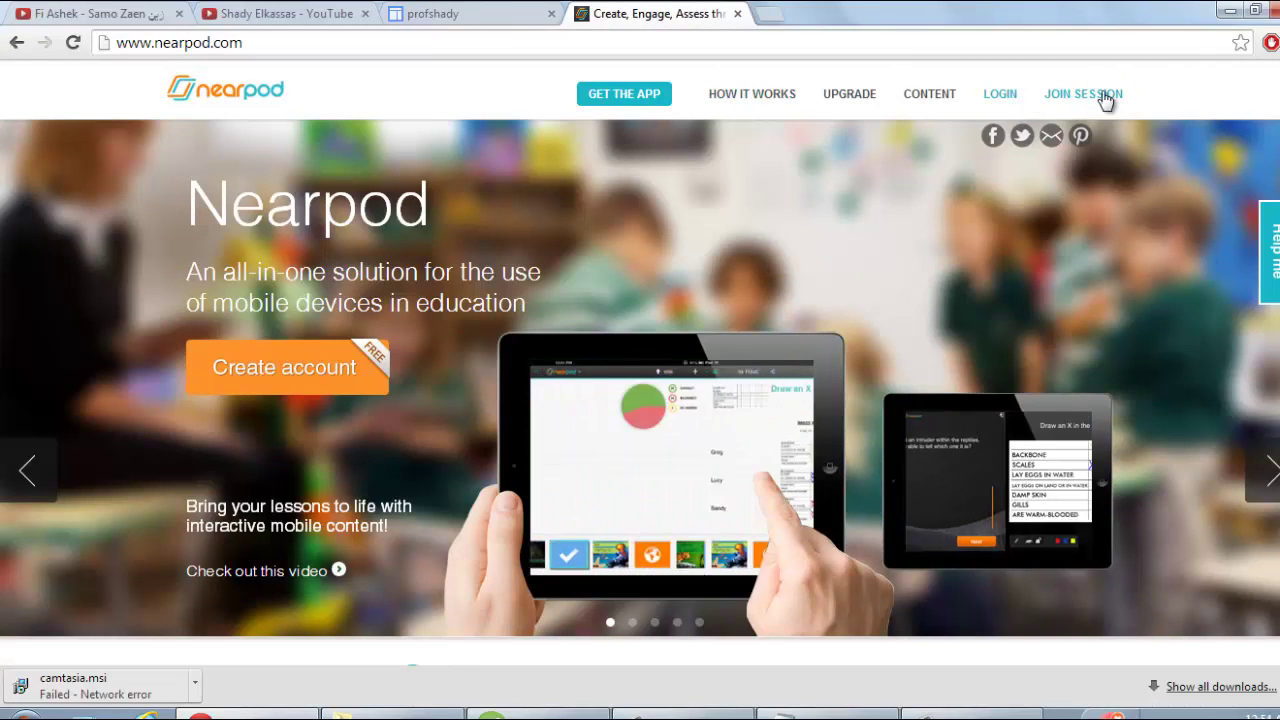
Step: Open the NearpodWeb login page from the LOGIN link in the site header
left_click(998, 96)
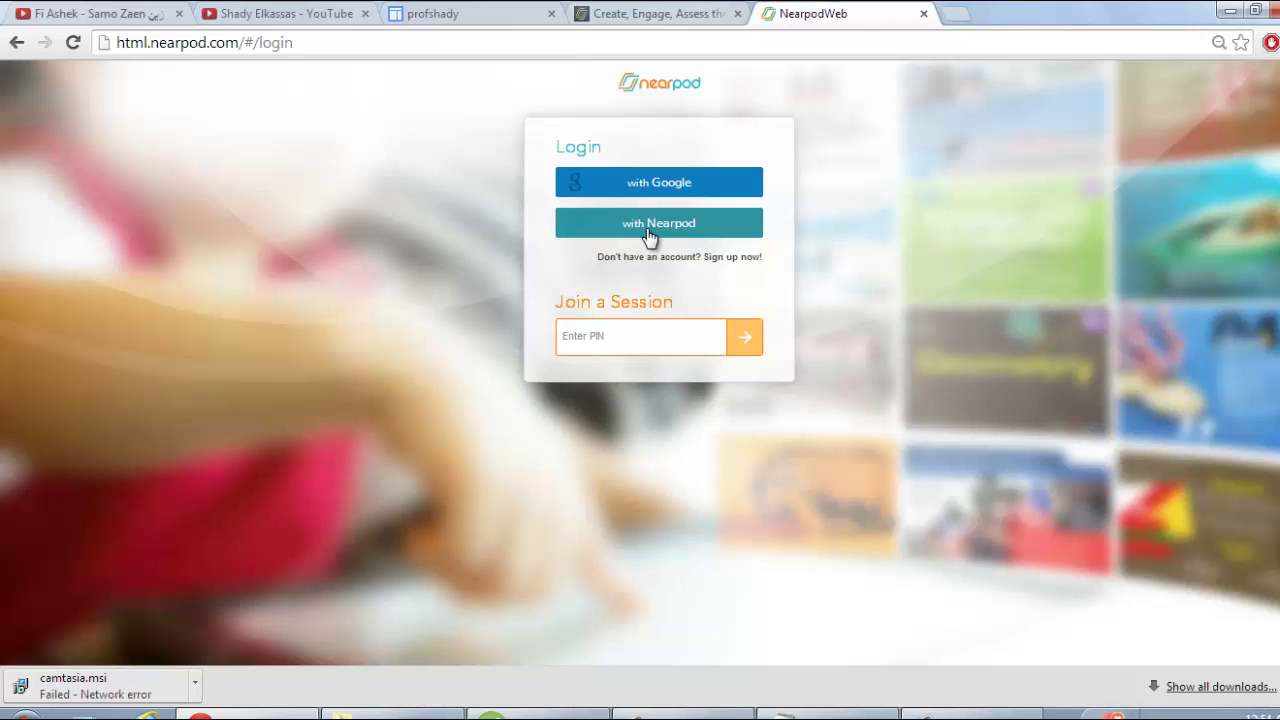
Step: Sign in with a Nearpod account using the e-mail and account password
left_click(650, 234)
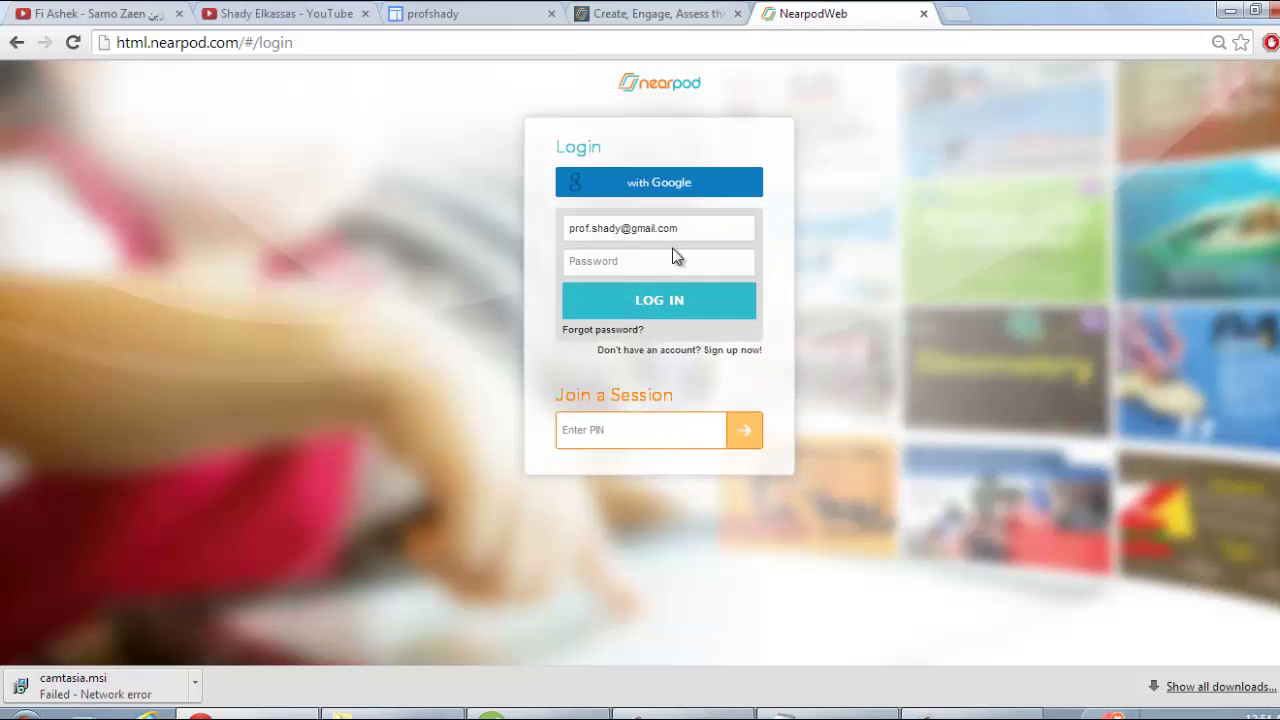
left_click(697, 231)
left_click(671, 266)
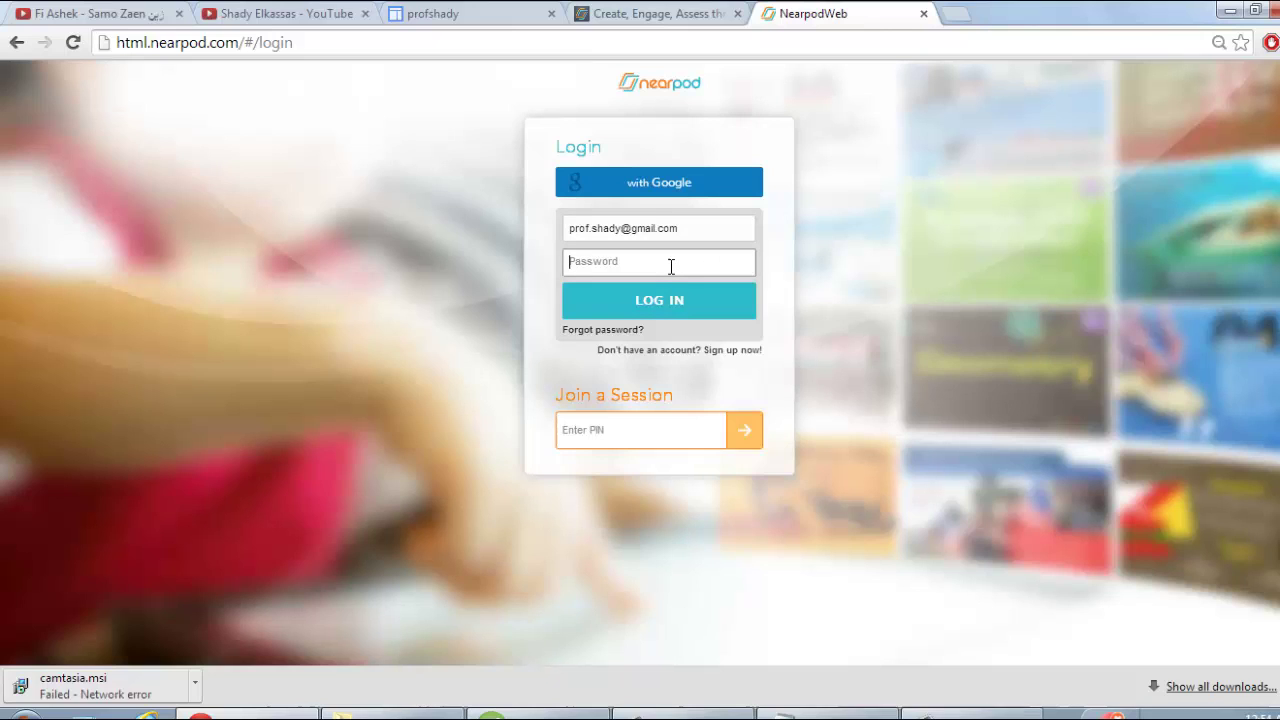
type("•••••••••")
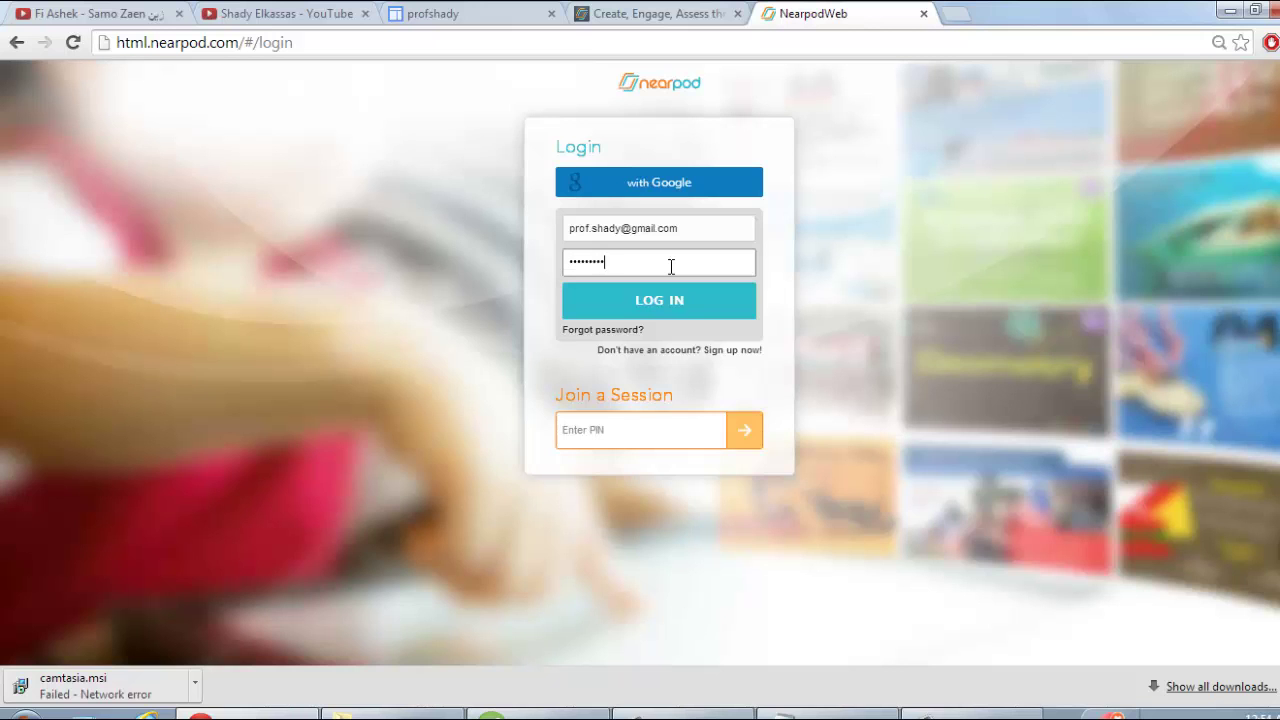
key("Return")
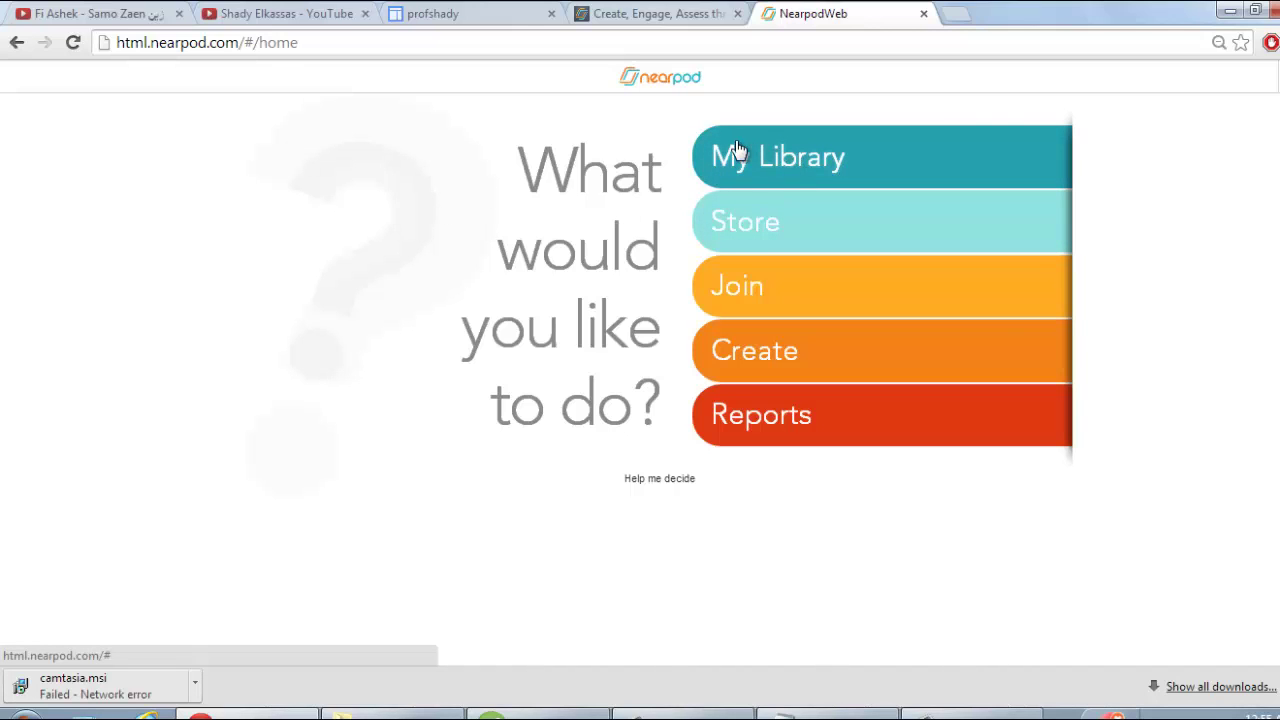
Step: Open My Library to list saved presentations such as G11_outline_ch13
left_click(803, 165)
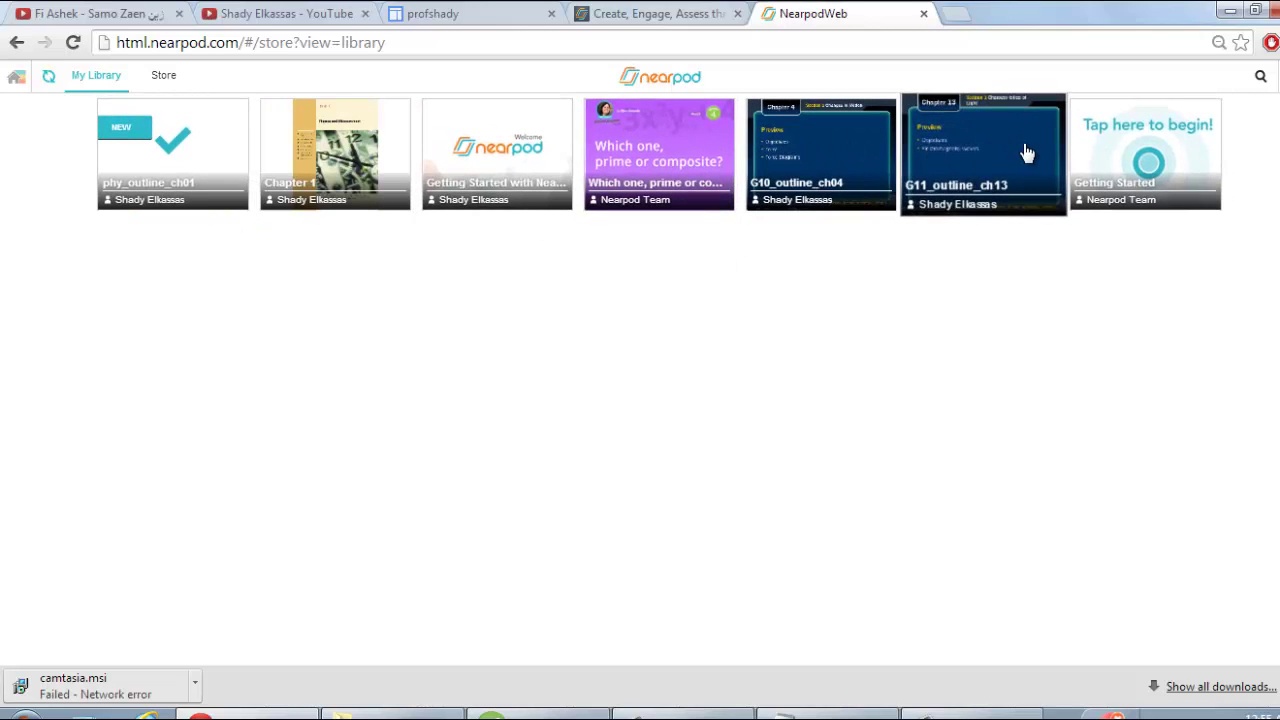
Step: Start a live session of G11_outline_ch13, view then cancel its e-mail invite, and dismiss the PIN notice
left_click(958, 180)
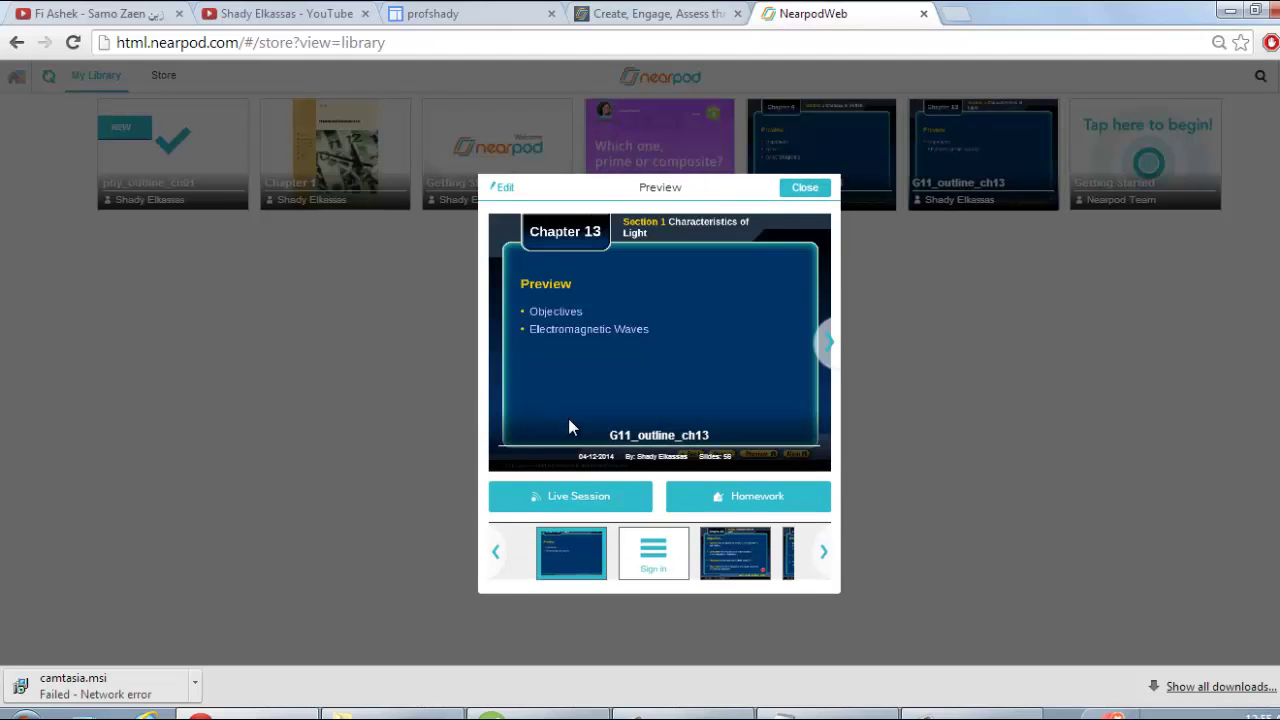
left_click(584, 503)
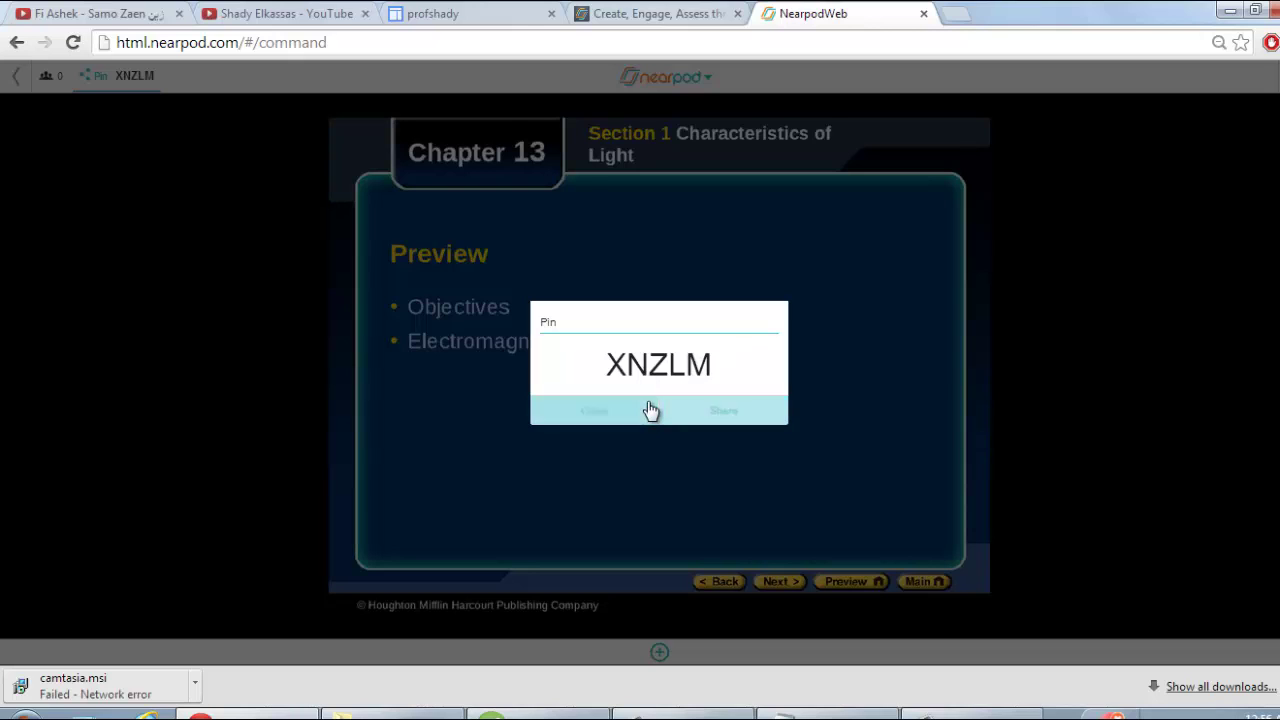
left_click(727, 414)
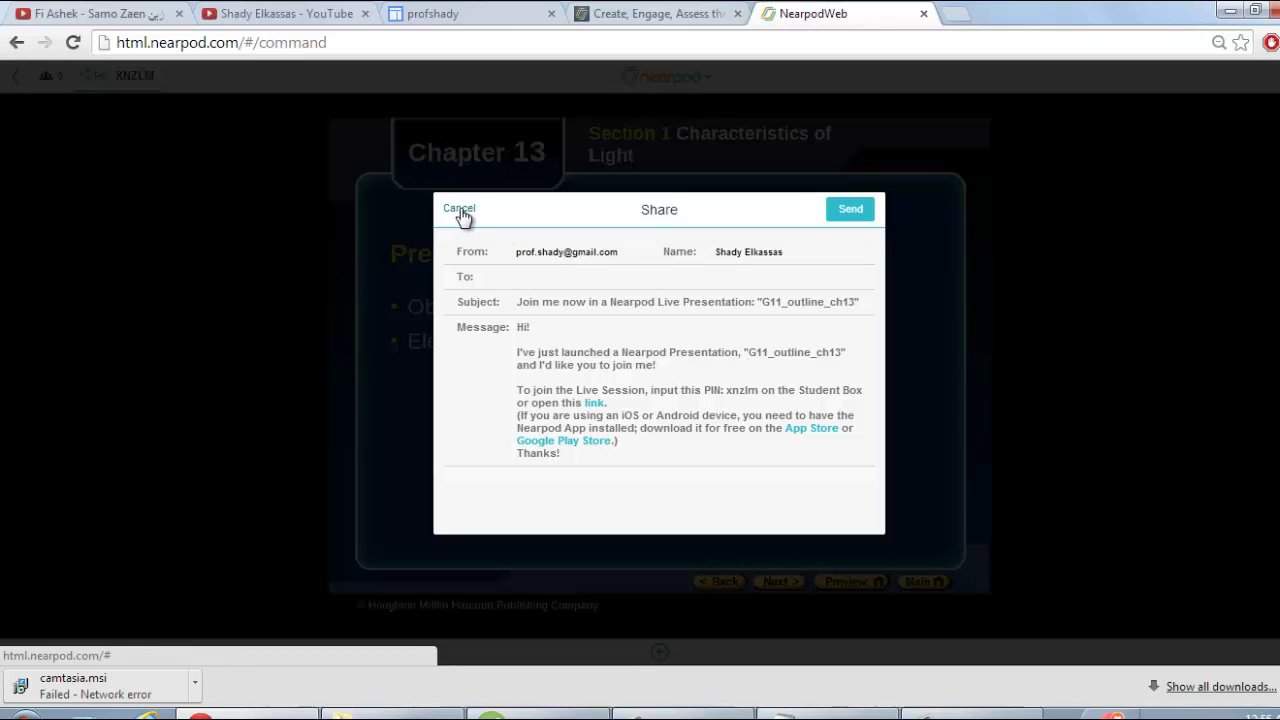
left_click(461, 210)
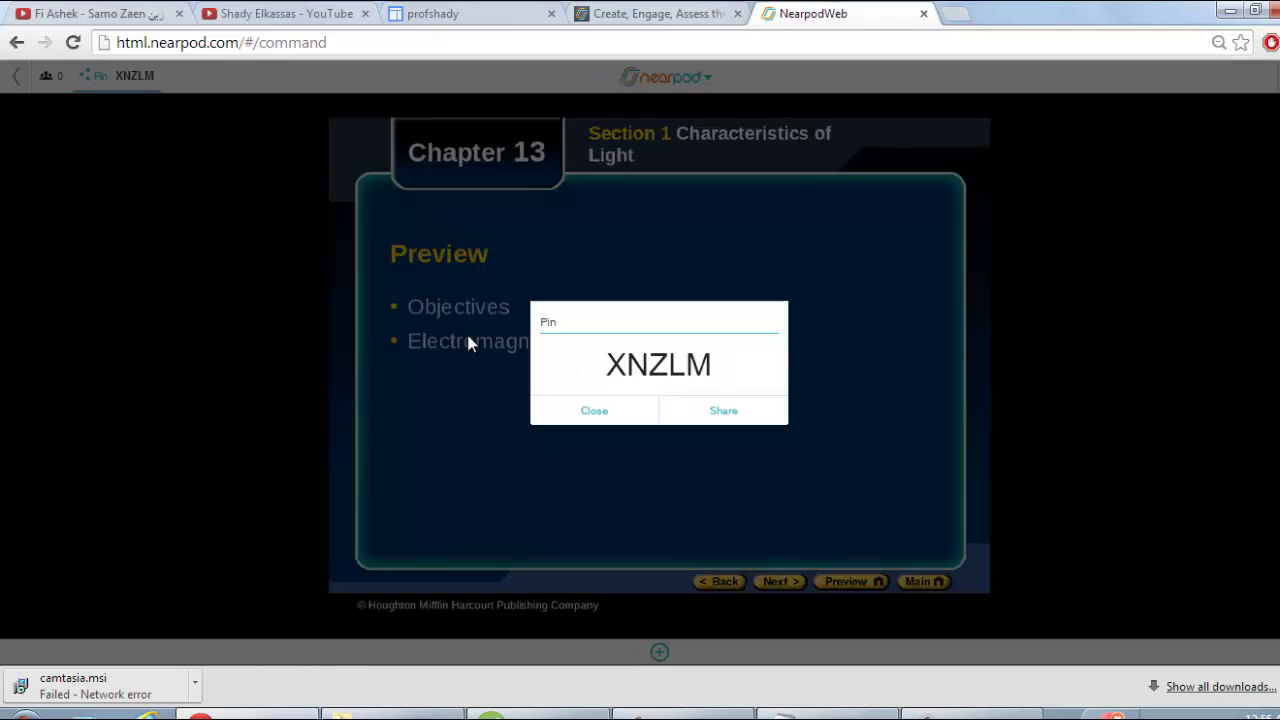
left_click(594, 411)
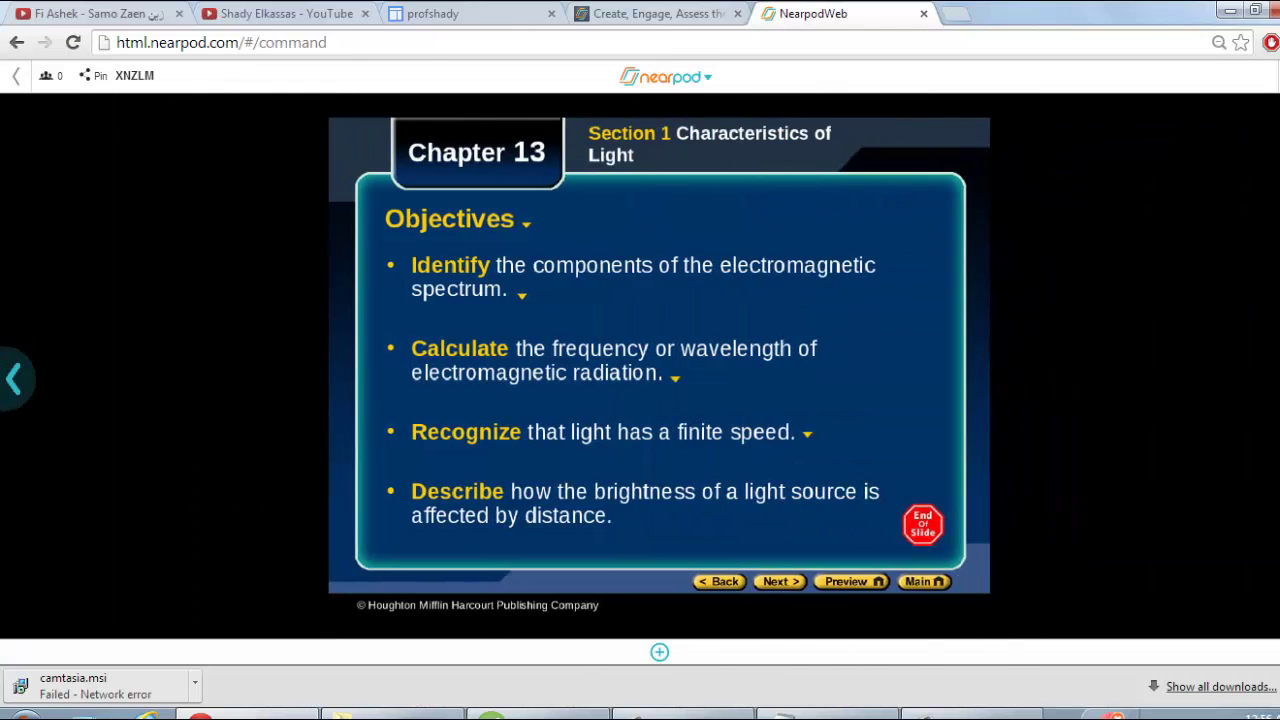
Step: Advance four slides past Electromagnetic Waves and the Spectrum into Section 2 Flat Mirrors
key("Right")
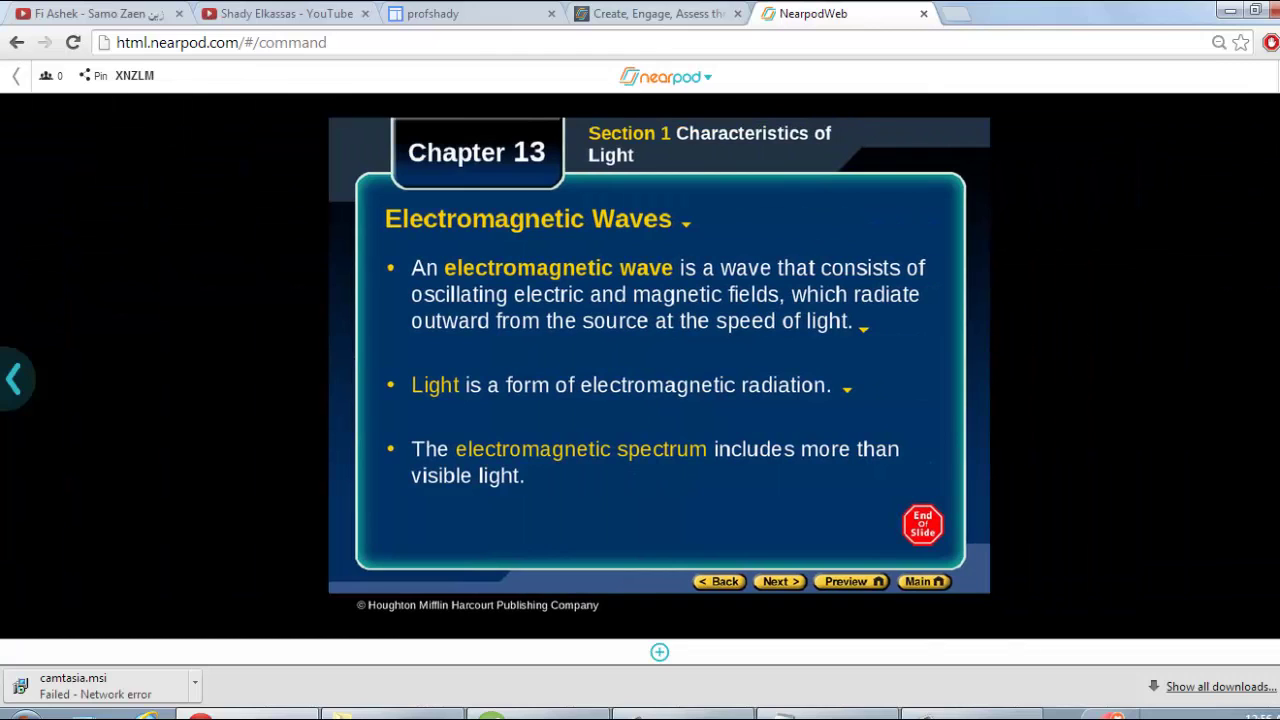
key("Right")
key("Right")
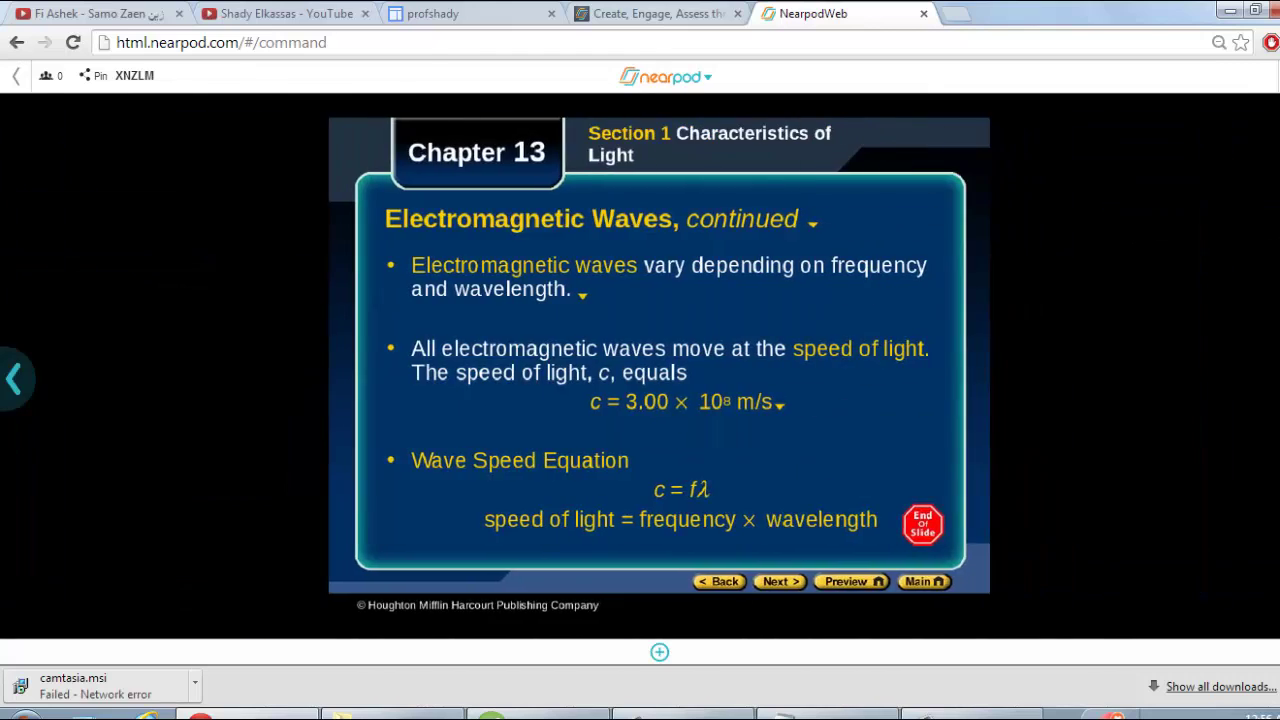
key("Right")
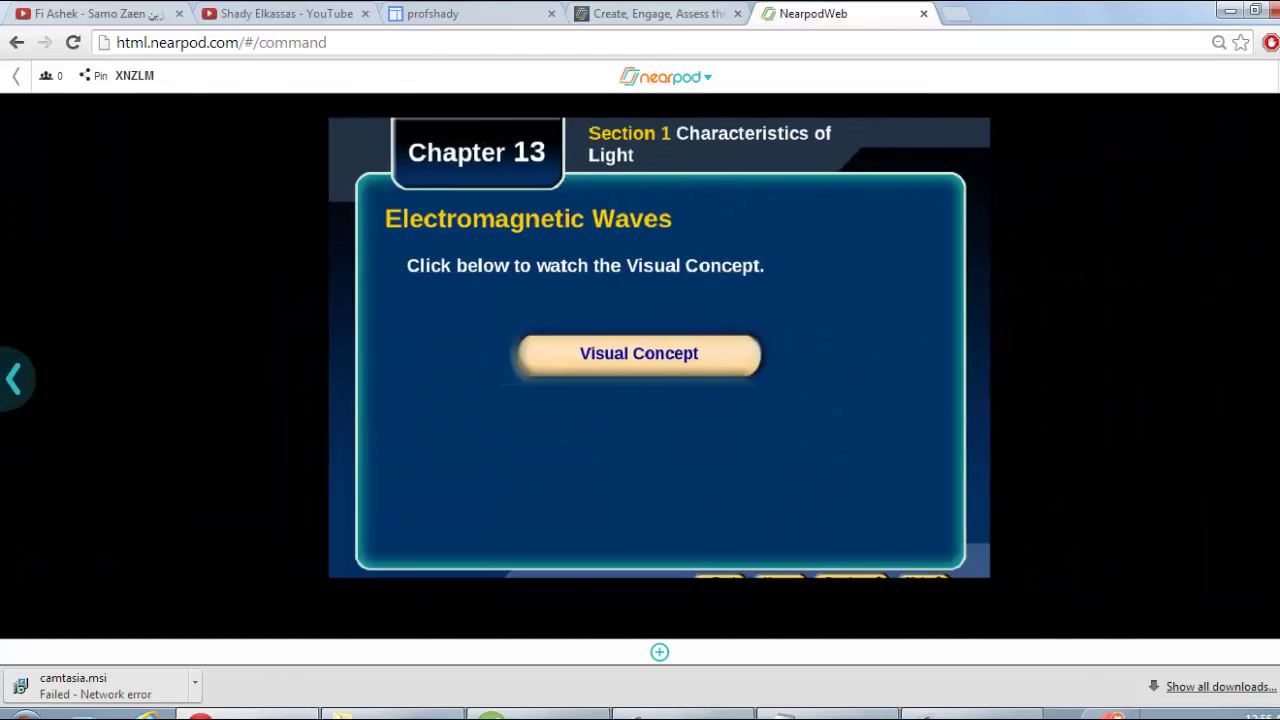
key("Right")
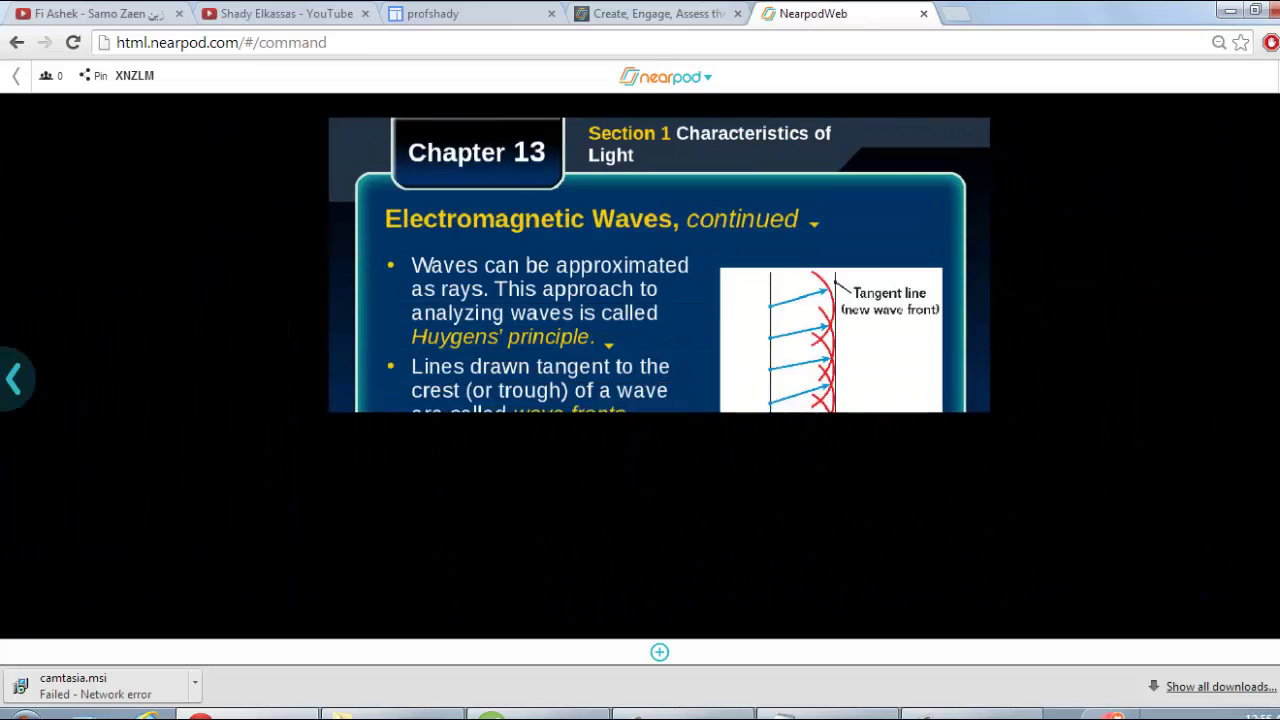
key("Right")
key("Right")
key("Right")
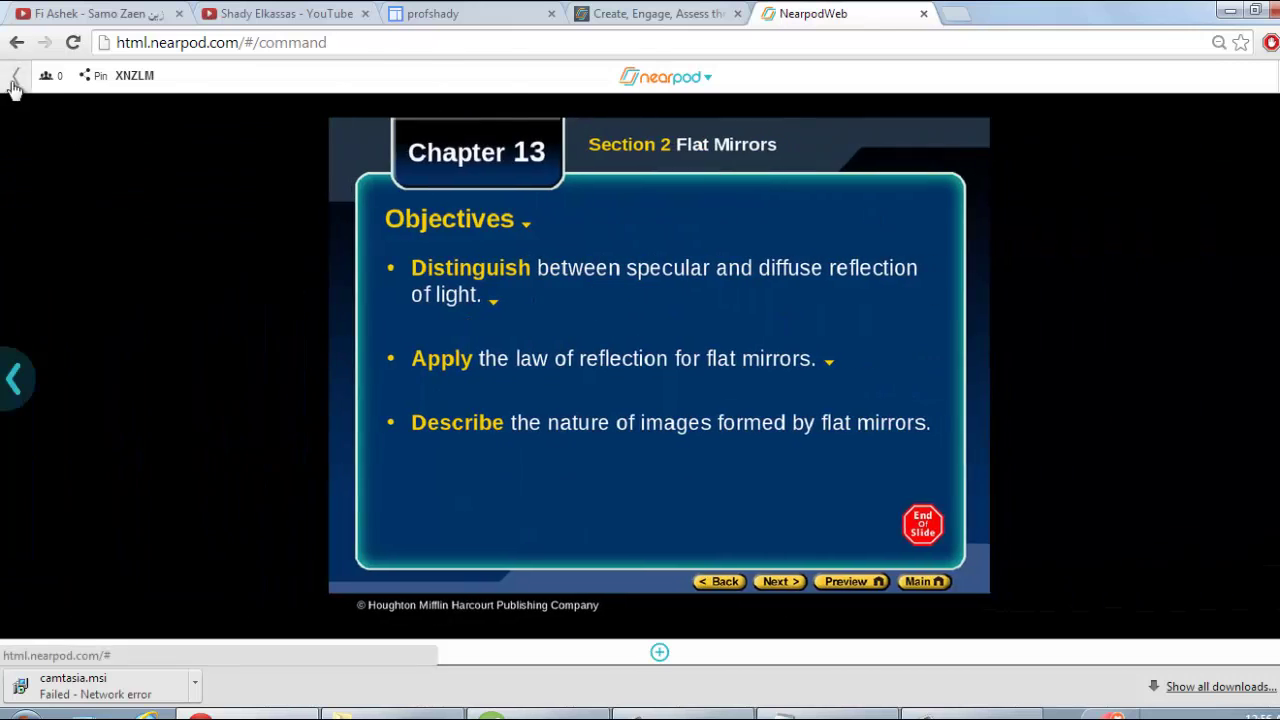
Step: Exit the live presentation to My Library, declining the first leave prompt and confirming the second
left_click(14, 77)
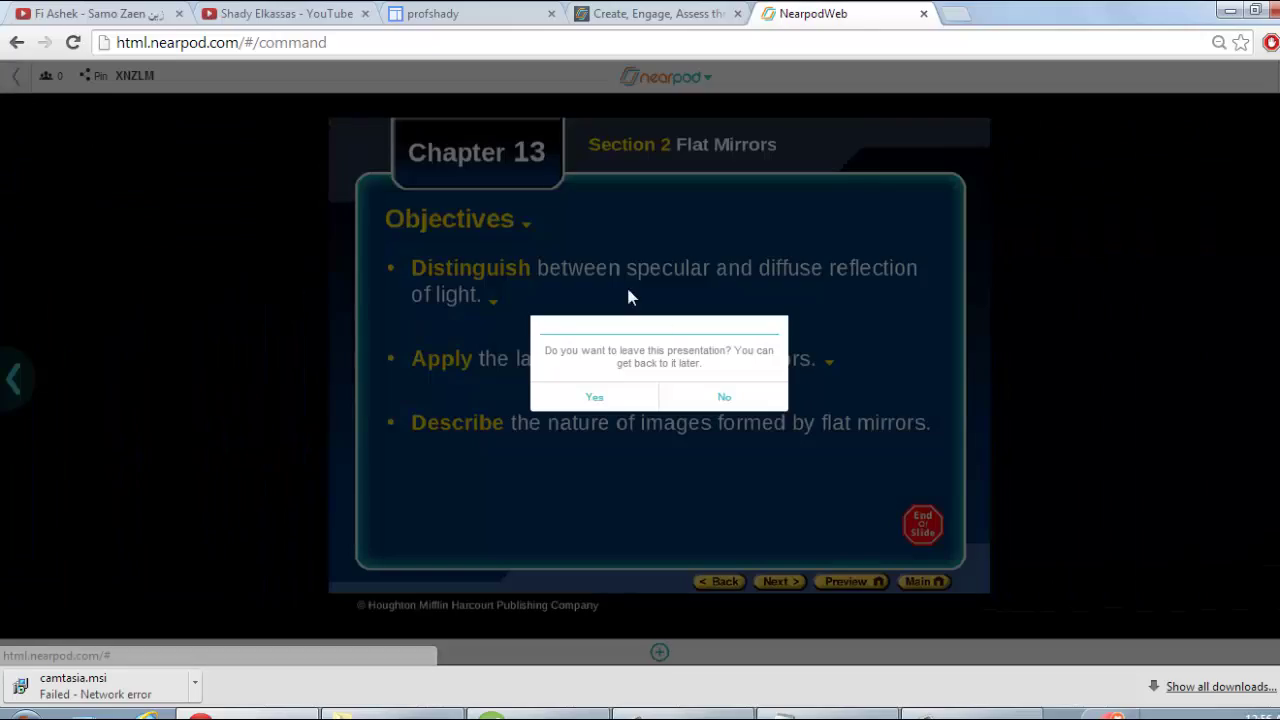
left_click(707, 398)
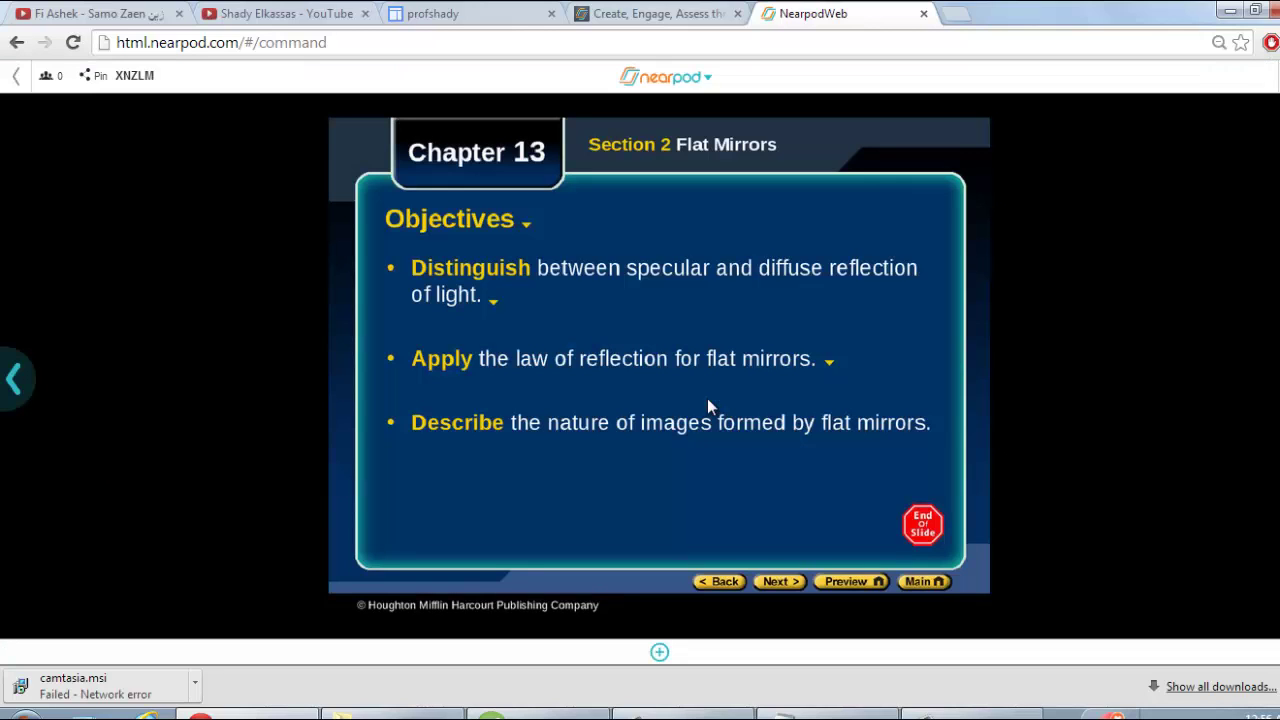
left_click(20, 78)
left_click(646, 397)
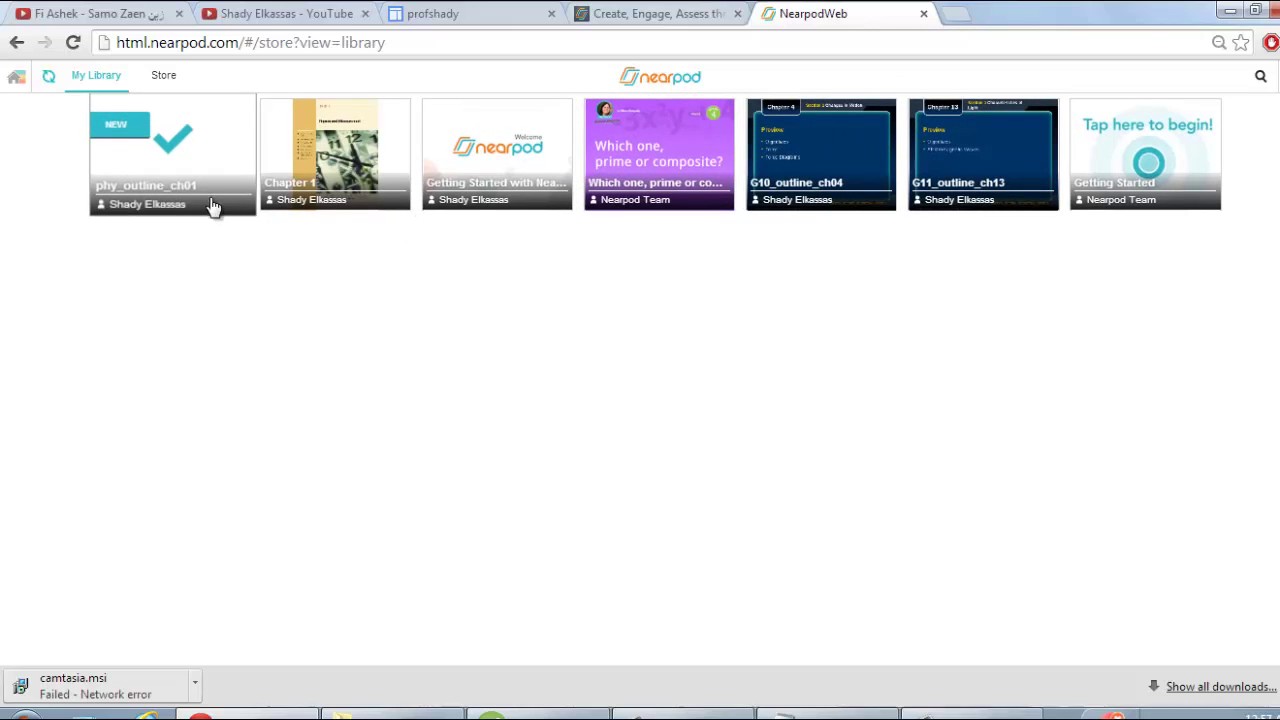
Step: Preview Getting Started with Nearpod, view its Quiz slide, and resume its active live session
left_click(459, 171)
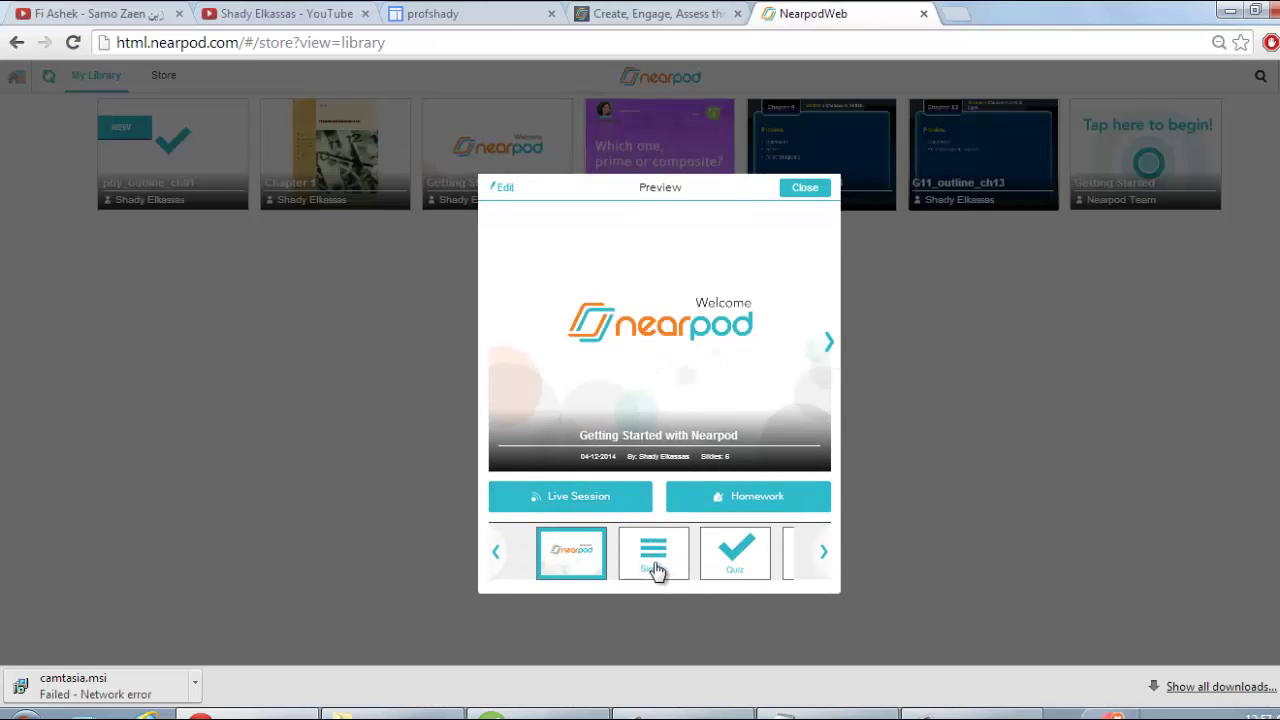
left_click(728, 562)
left_click(563, 498)
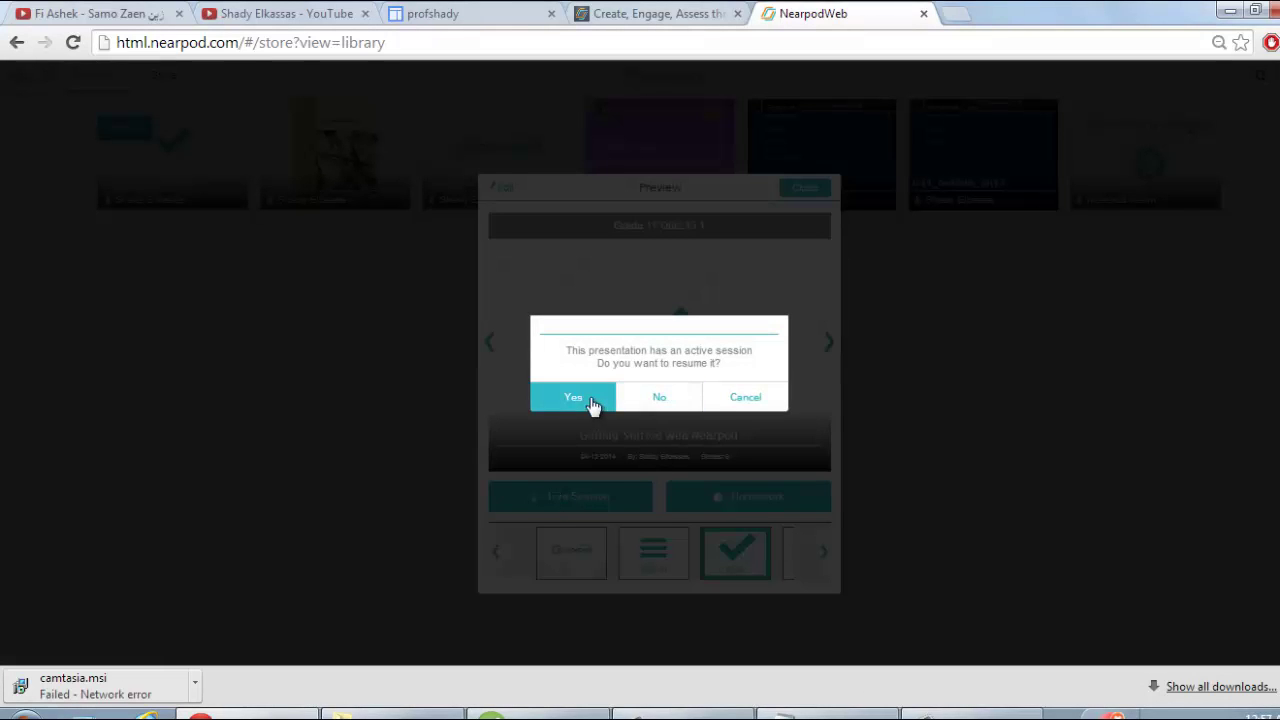
left_click(590, 402)
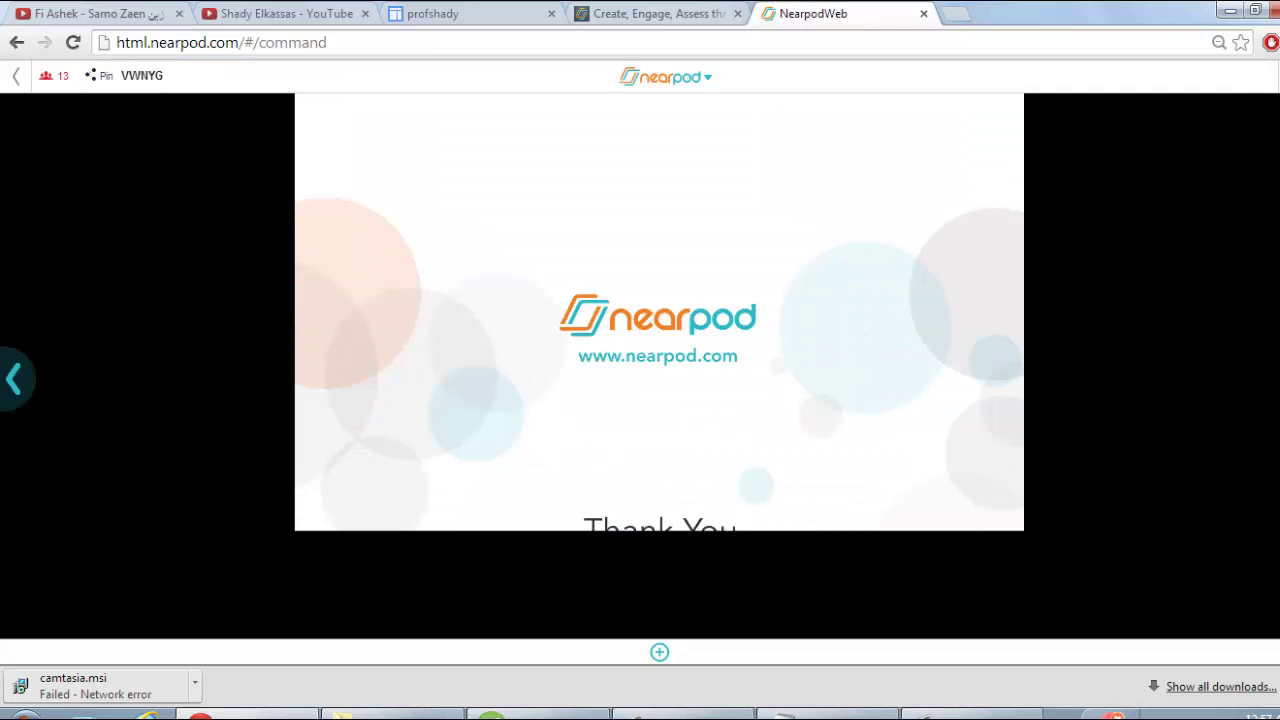
Step: Step back past the poll, drawing and quiz slides to the Student List, then prompt leaving
left_click(5, 396)
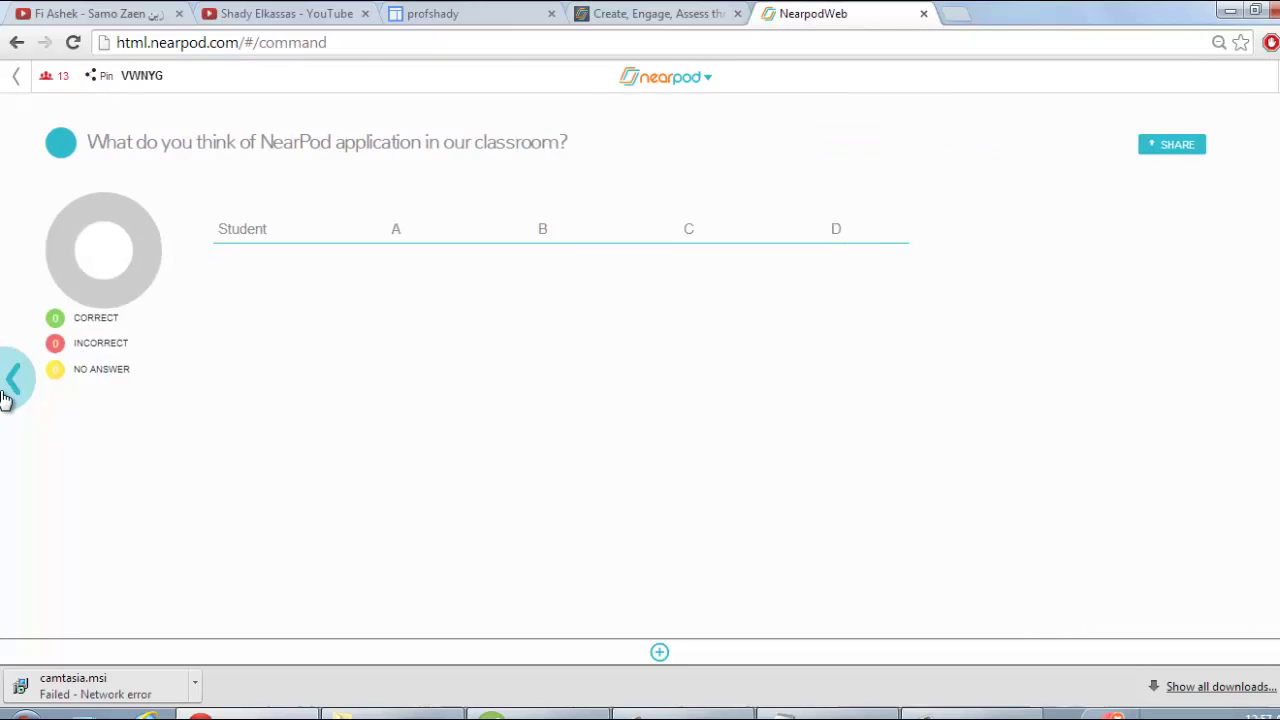
left_click(5, 396)
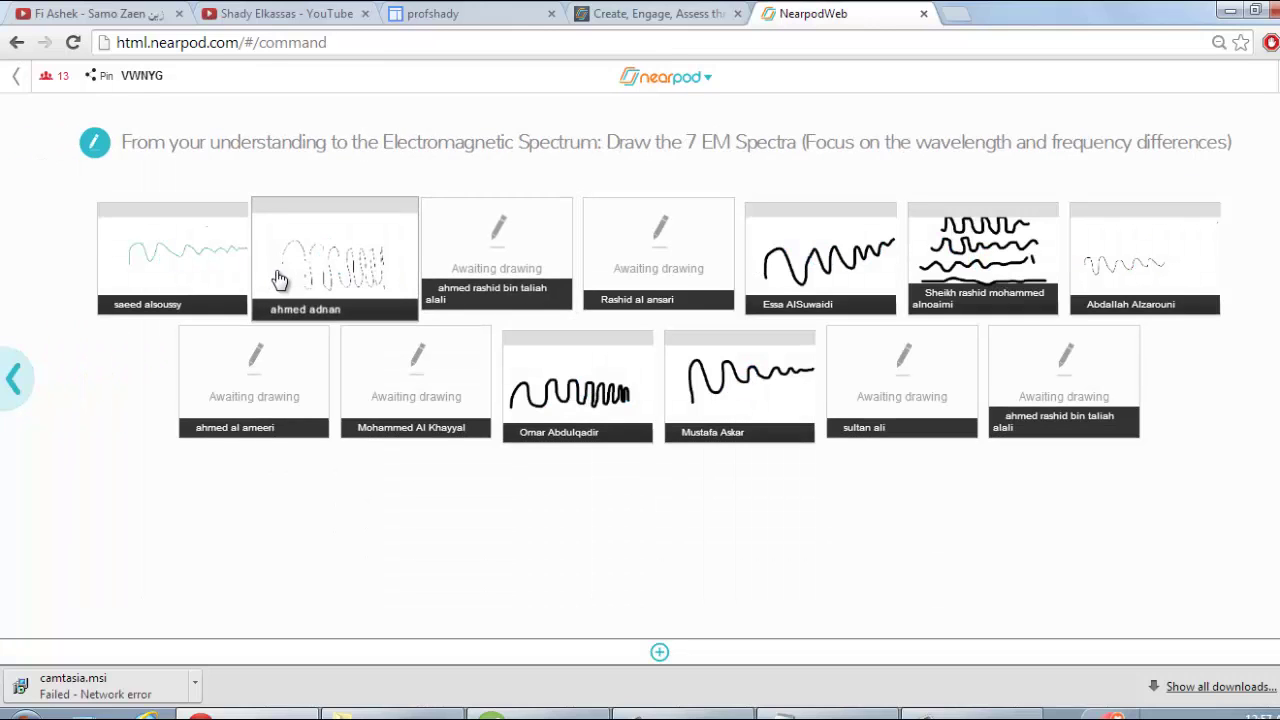
left_click(18, 390)
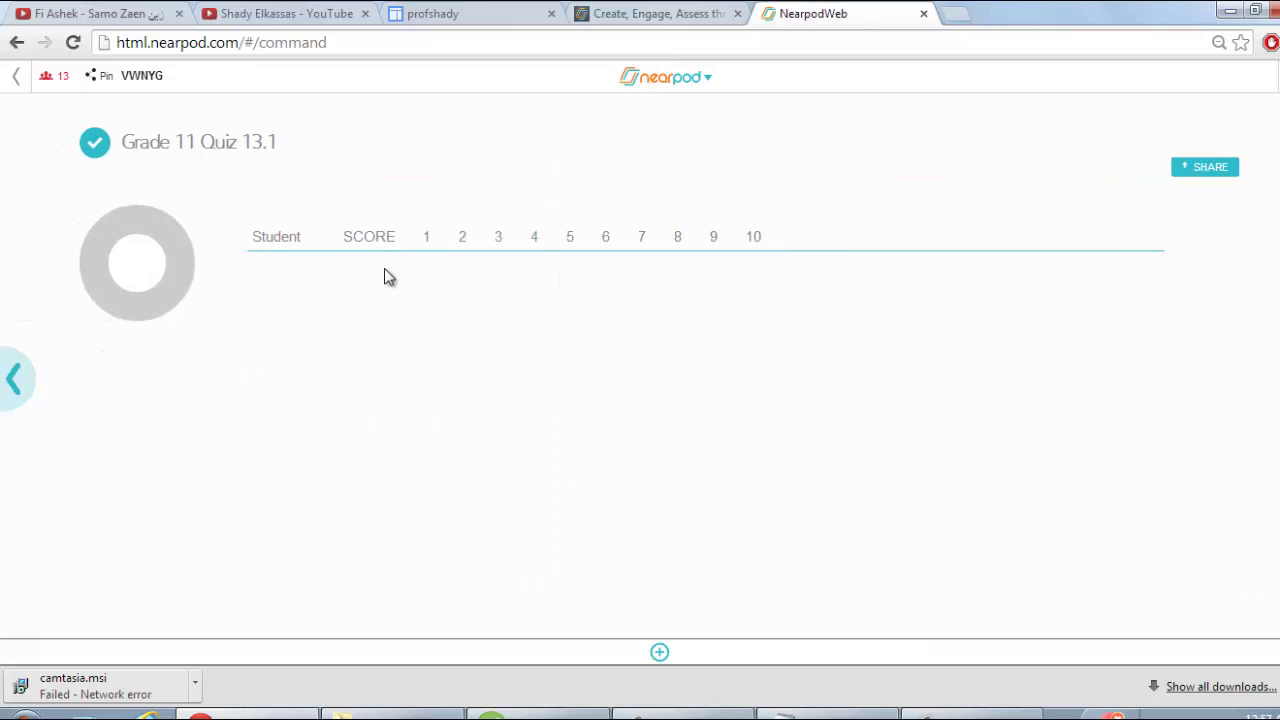
left_click(10, 378)
left_click(10, 378)
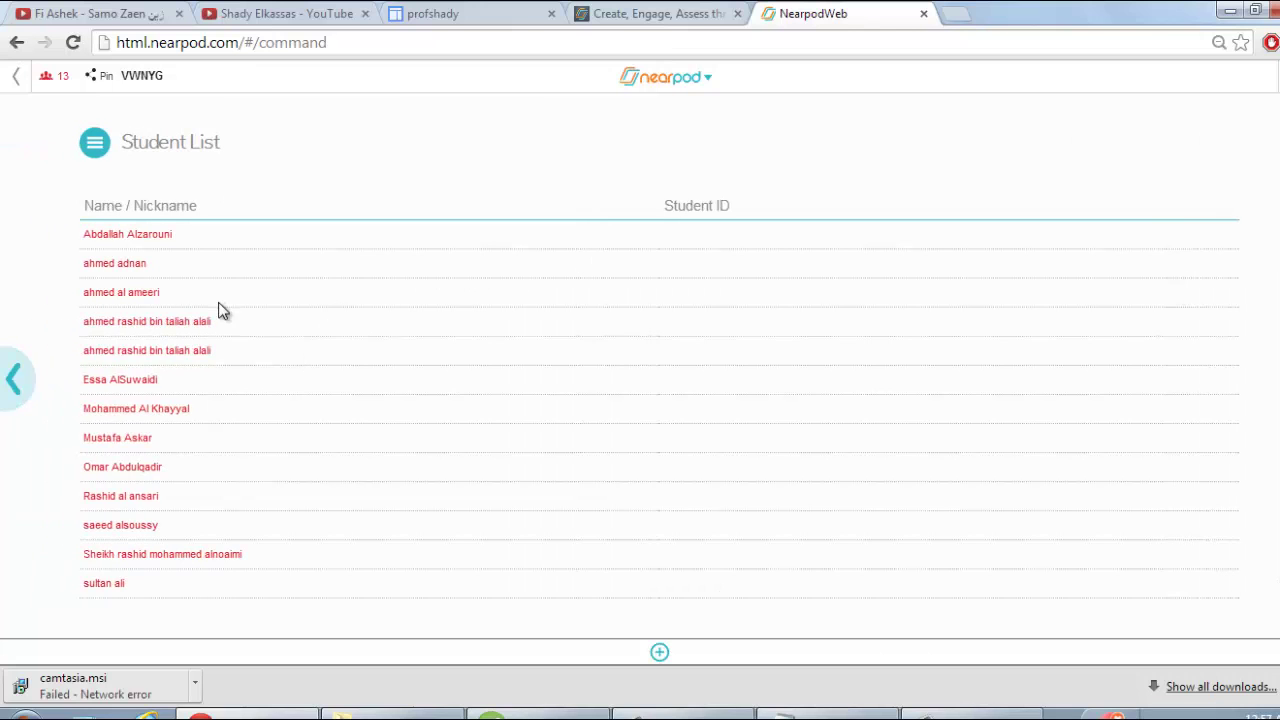
left_click(17, 380)
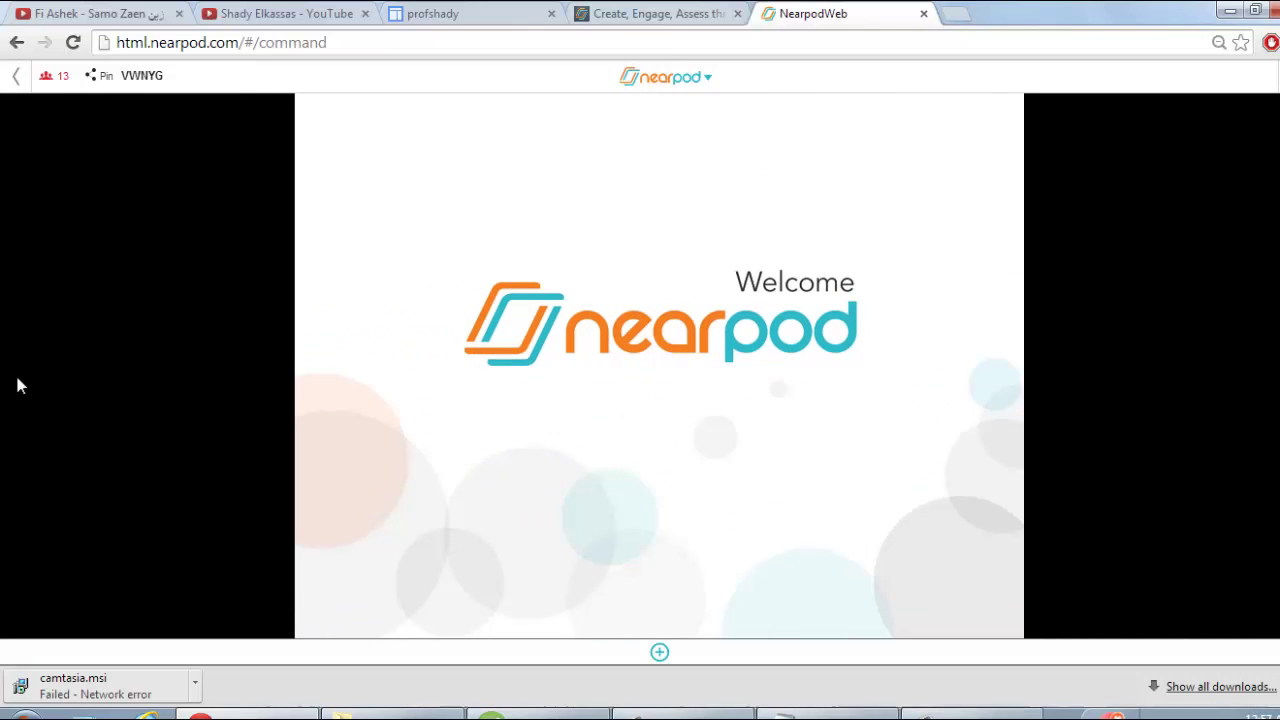
key("Right")
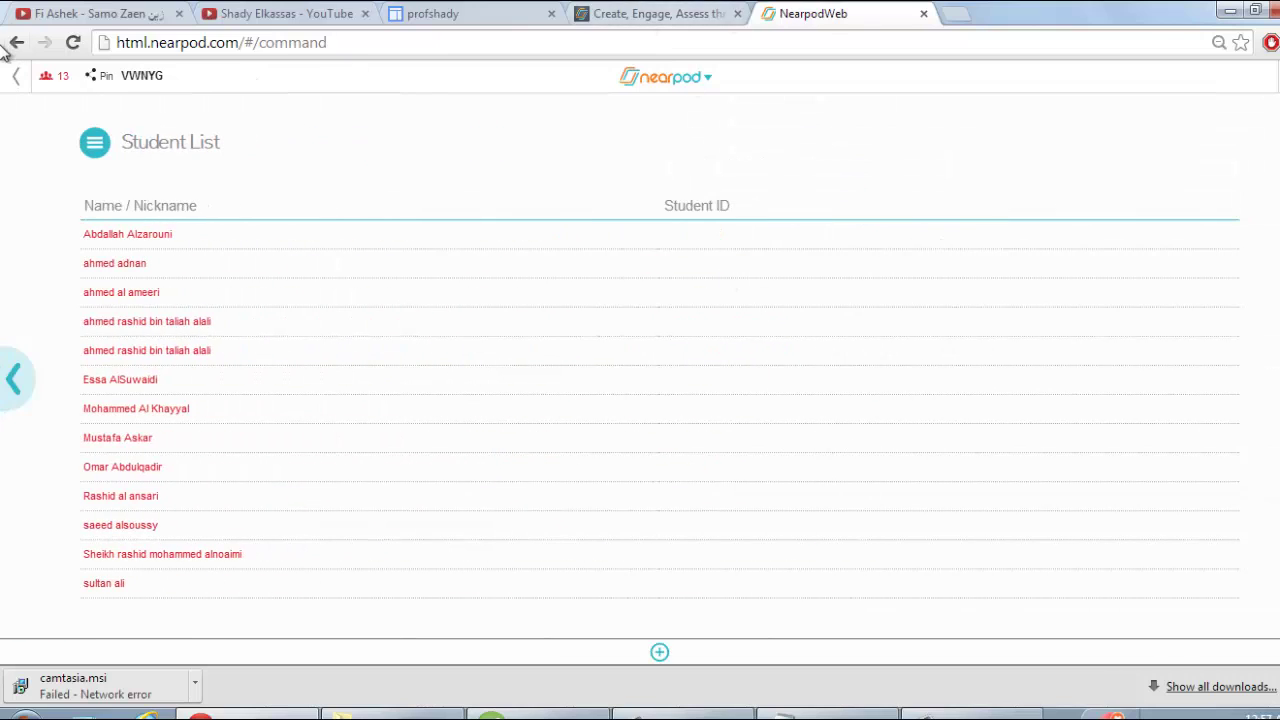
left_click(9, 79)
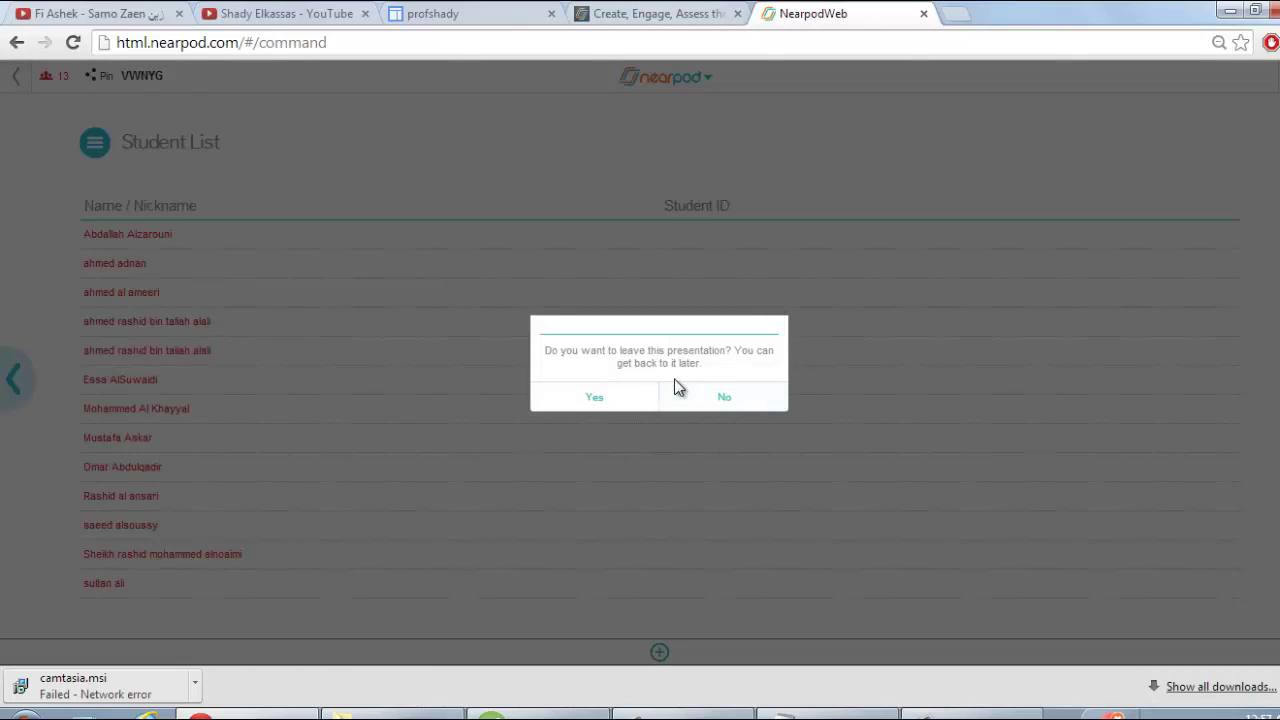
Step: Leave the live presentation and open the lesson Store from the home menu
left_click(586, 401)
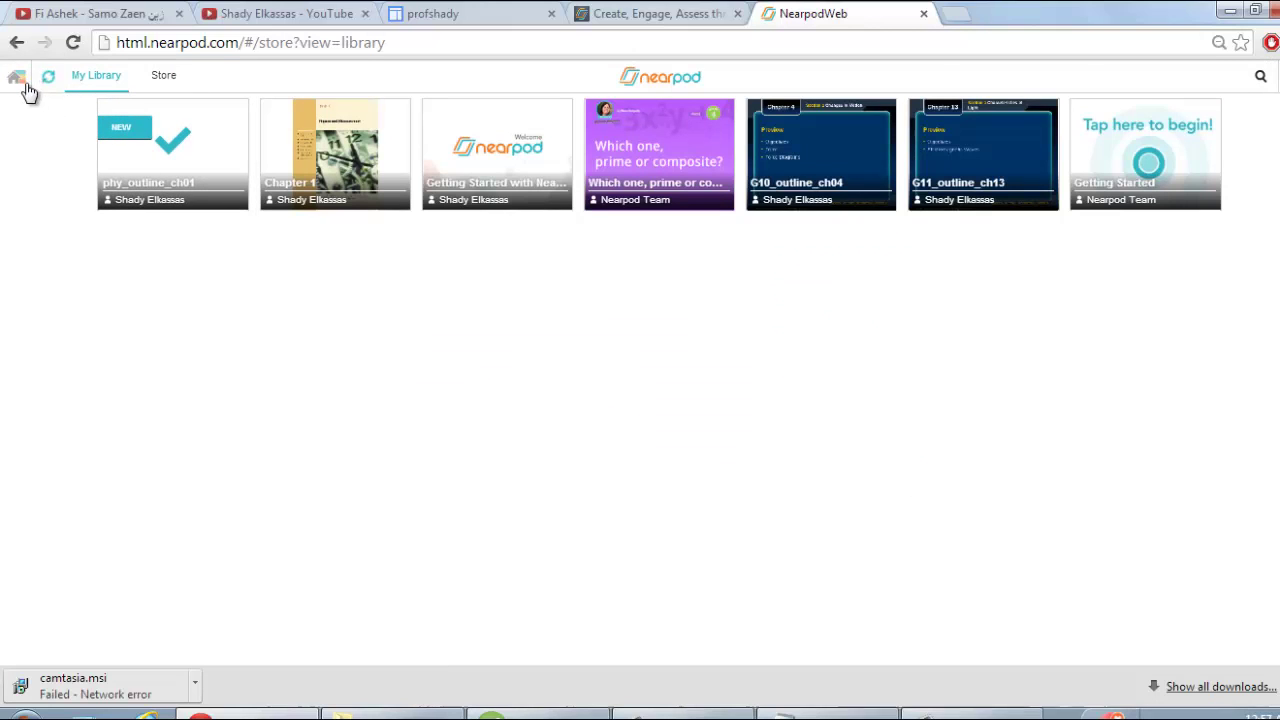
left_click(14, 79)
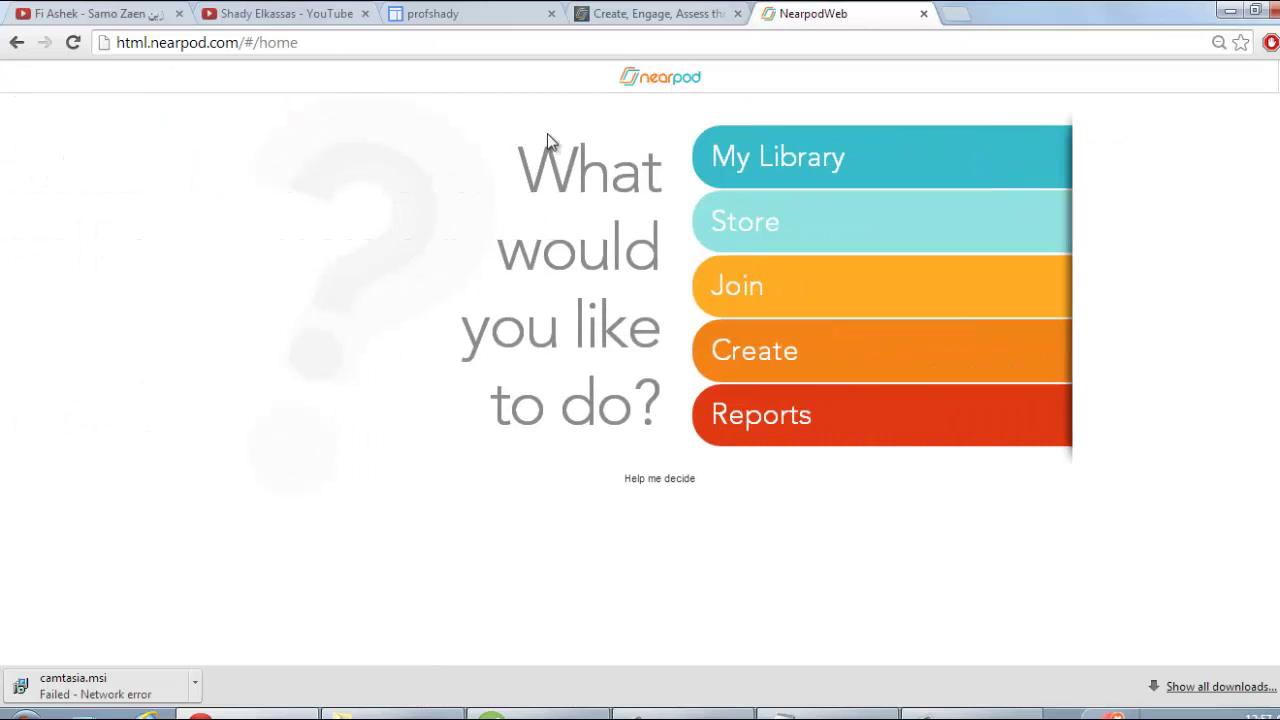
left_click(826, 229)
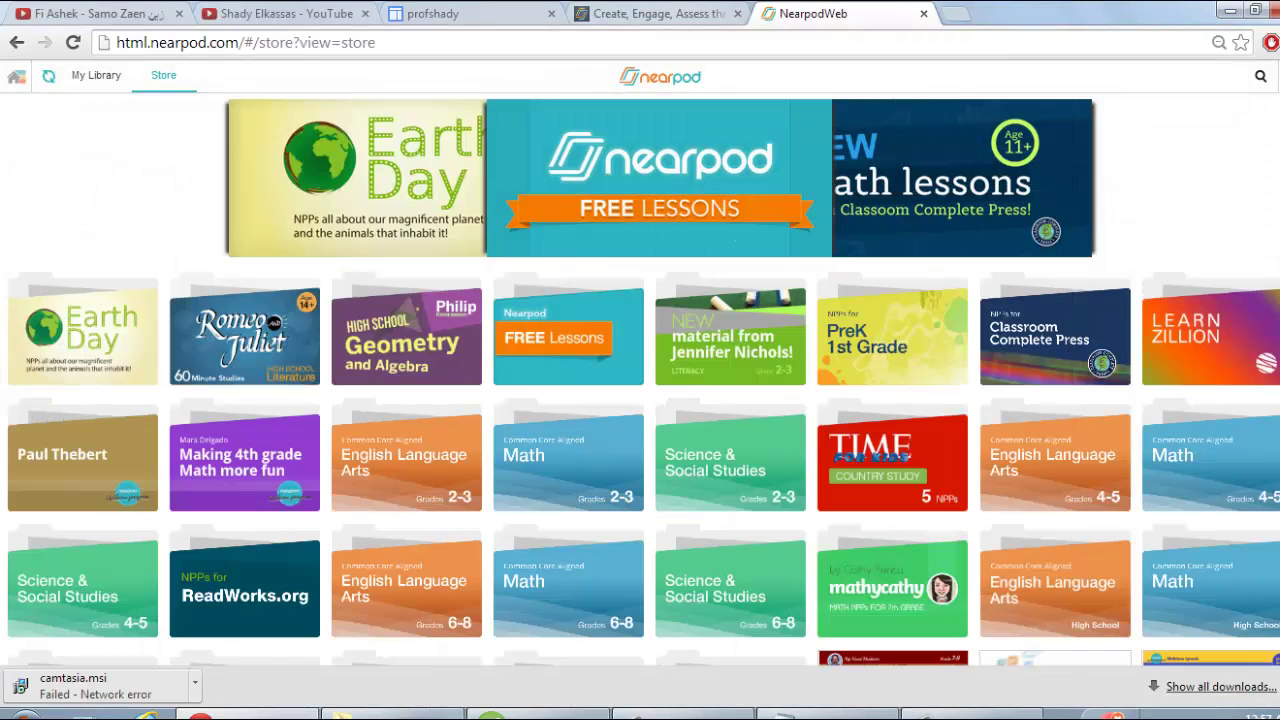
Step: Browse the Store's lesson collections, then return to the 'What would you like to do?' home page
scroll(640, 380, "down", 3)
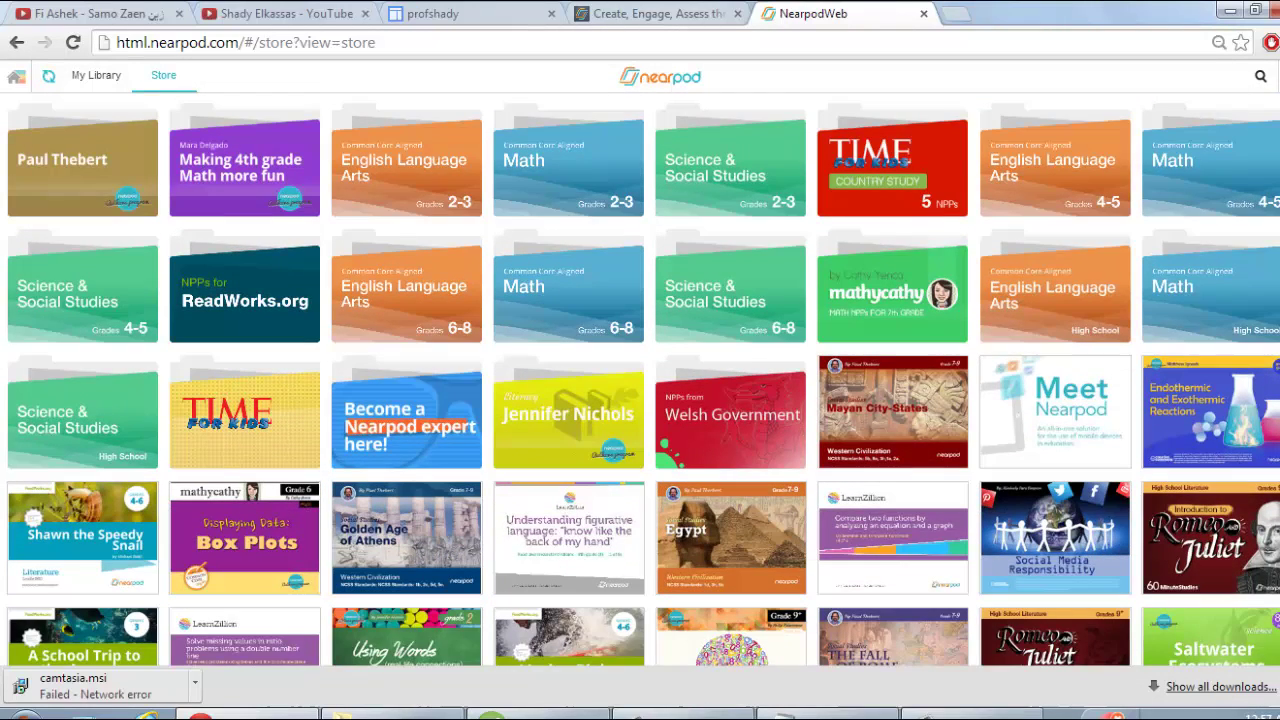
scroll(640, 380, "up", 3)
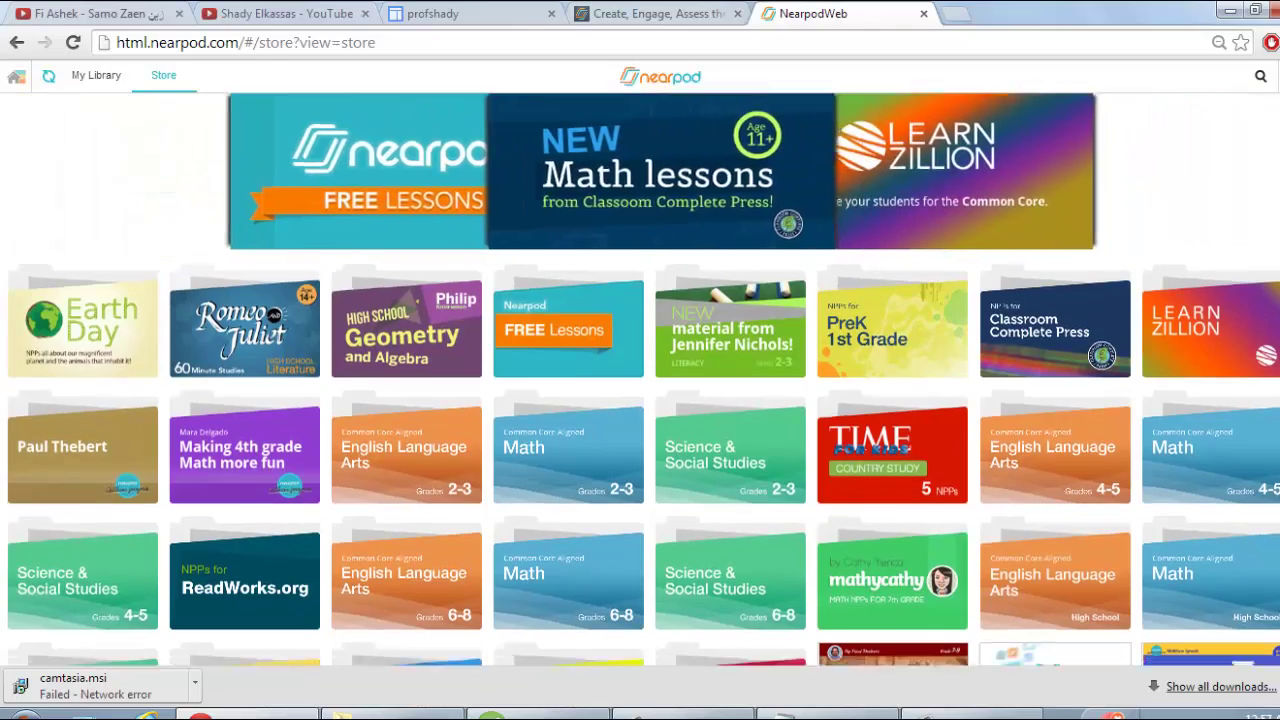
scroll(640, 380, "down", 7)
scroll(640, 380, "up", 7)
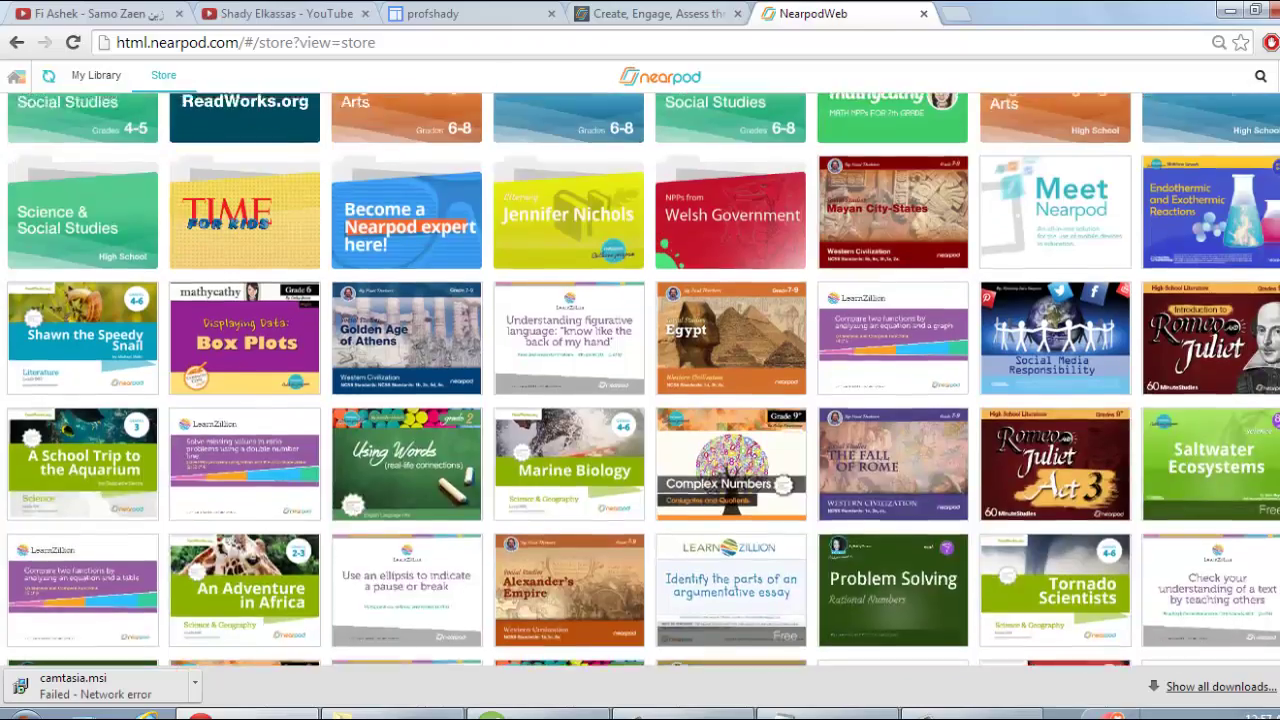
scroll(640, 380, "down", 8)
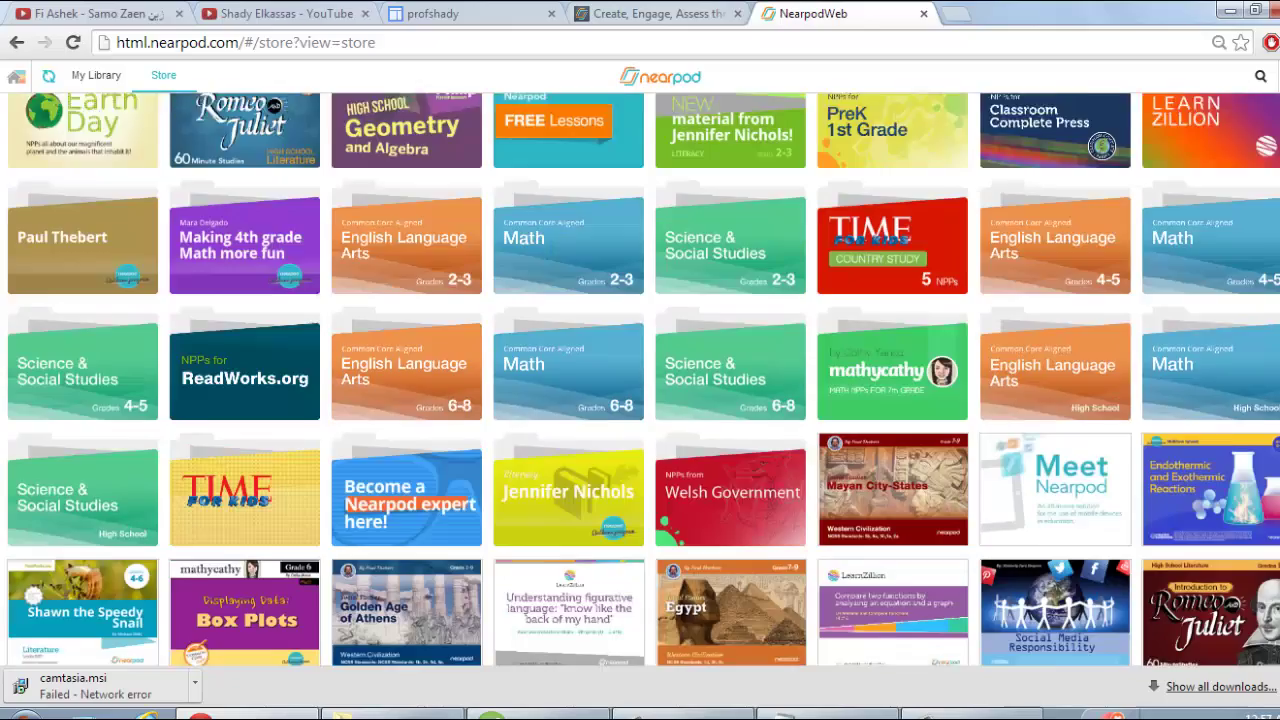
scroll(640, 380, "up", 5)
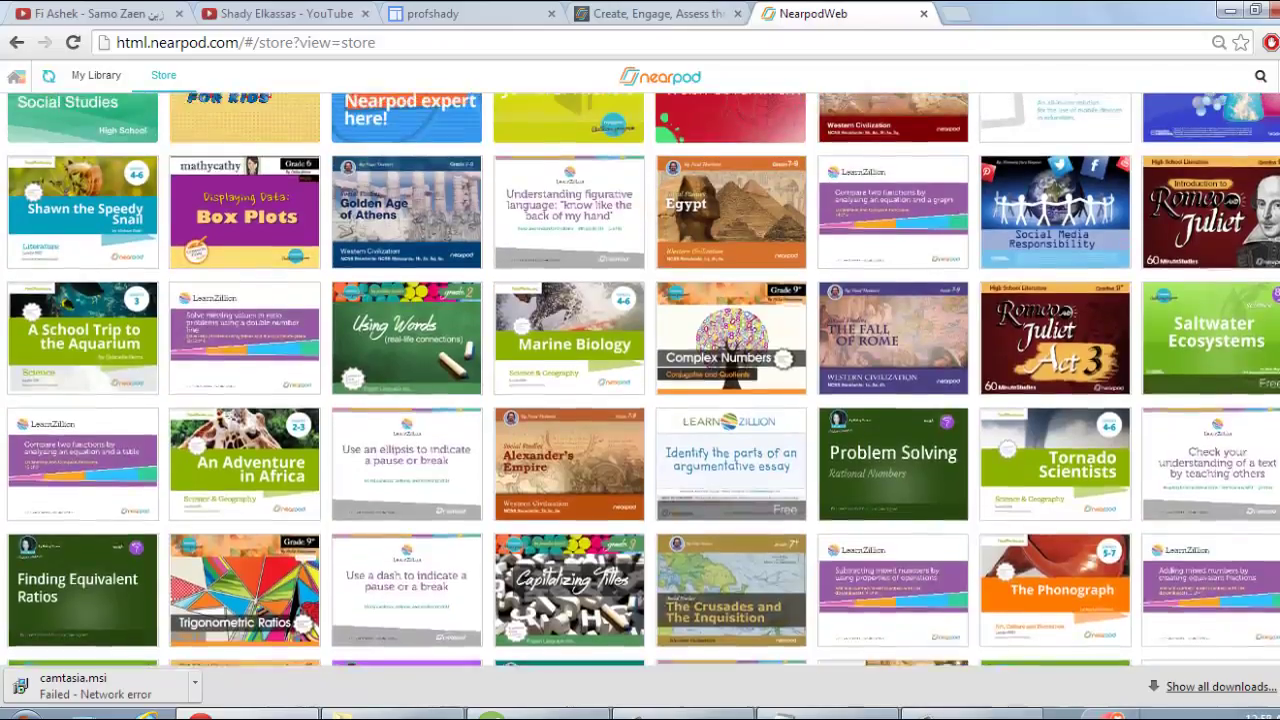
scroll(640, 380, "up", 3)
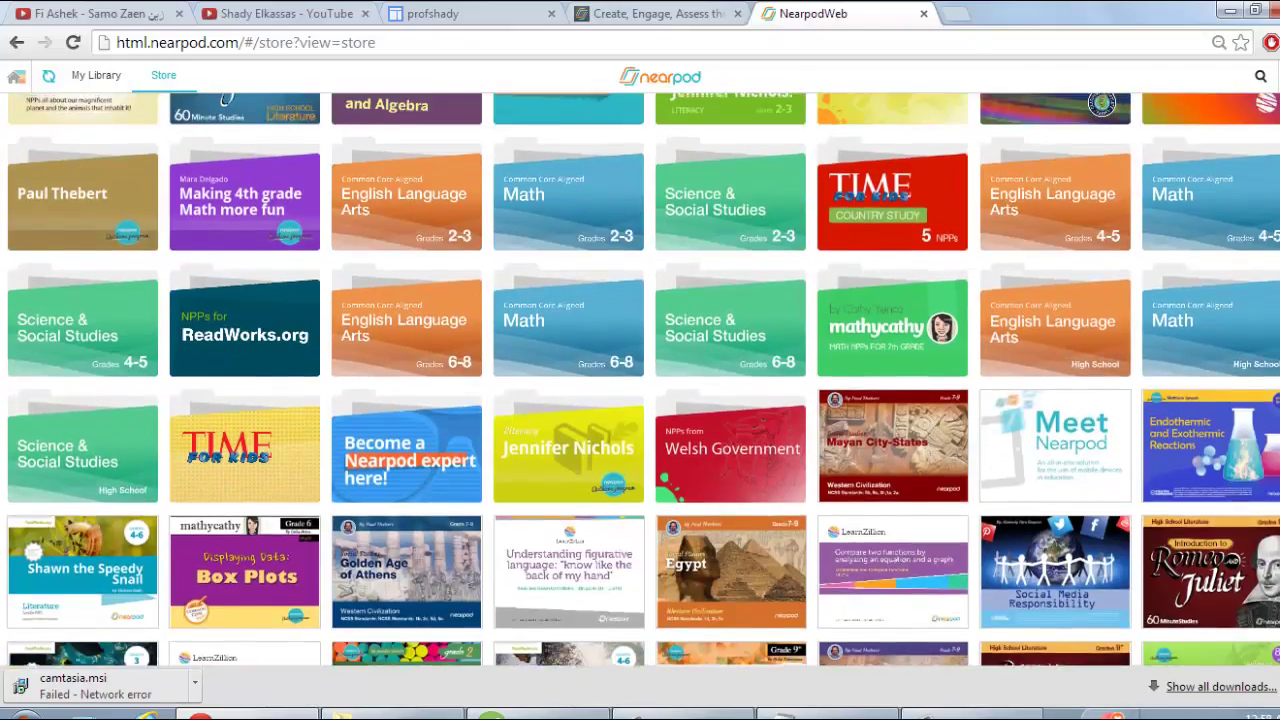
scroll(640, 380, "up", 1)
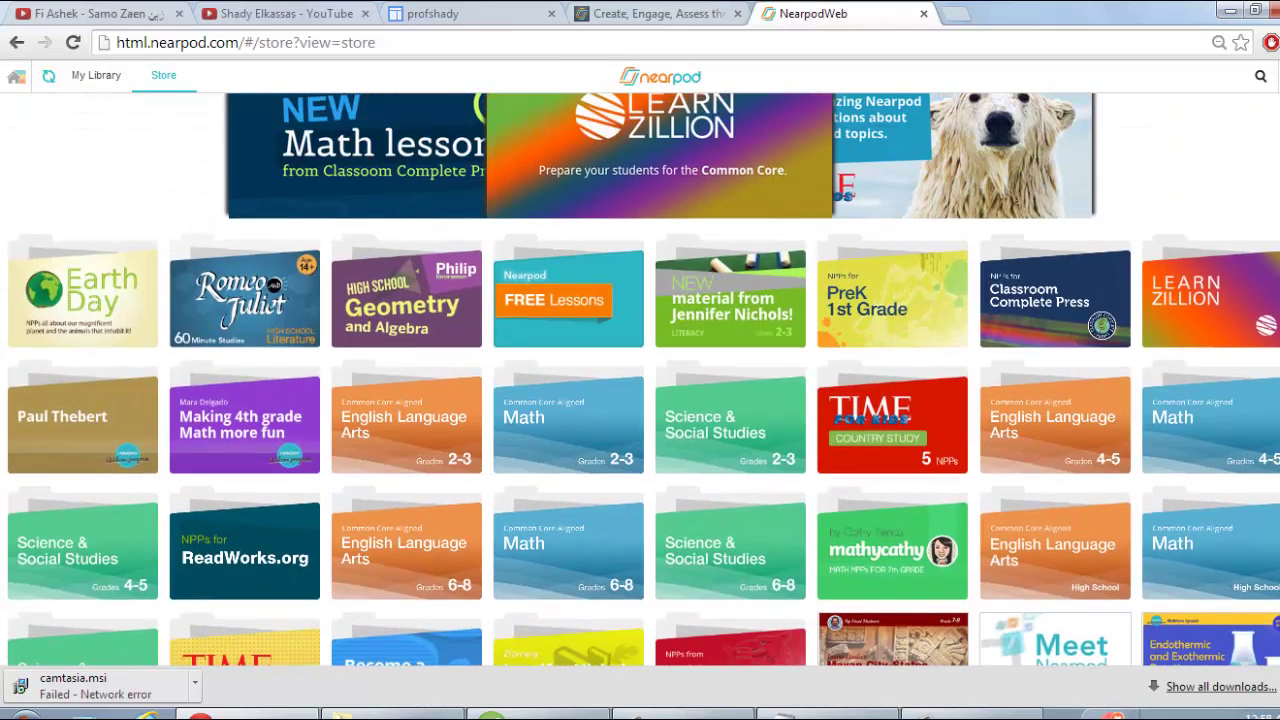
scroll(640, 380, "up", 1)
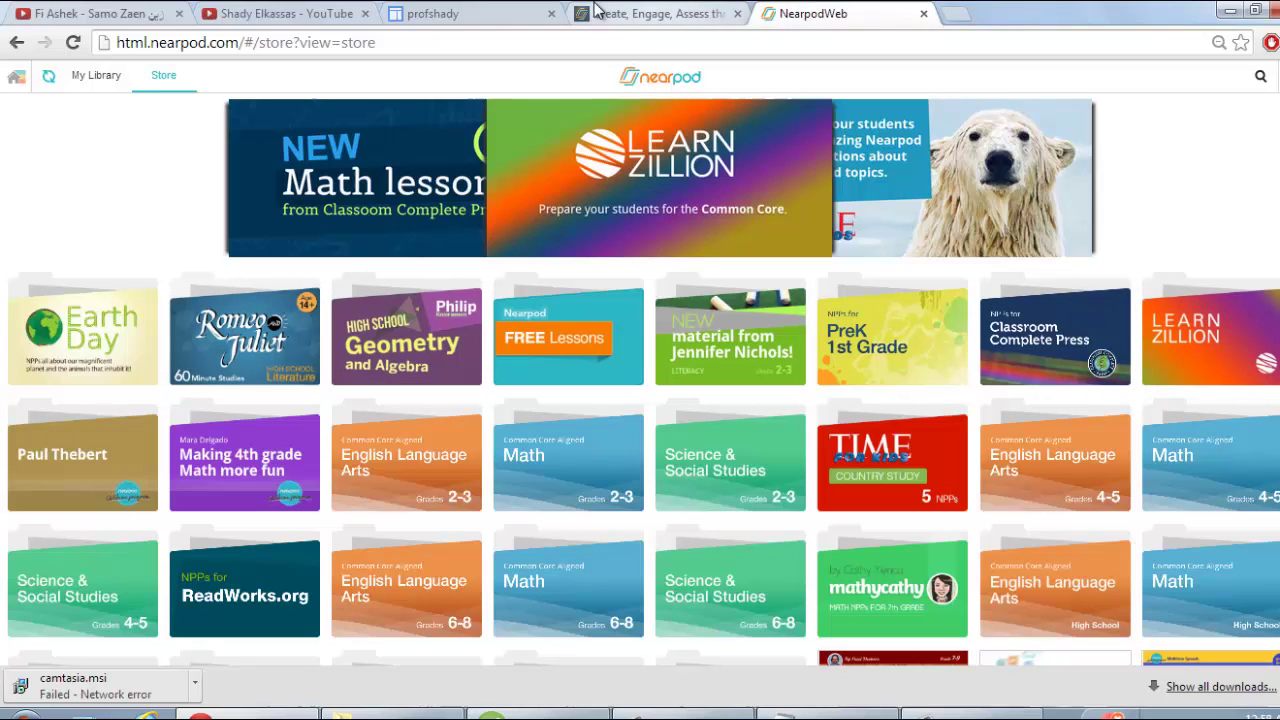
left_click(12, 78)
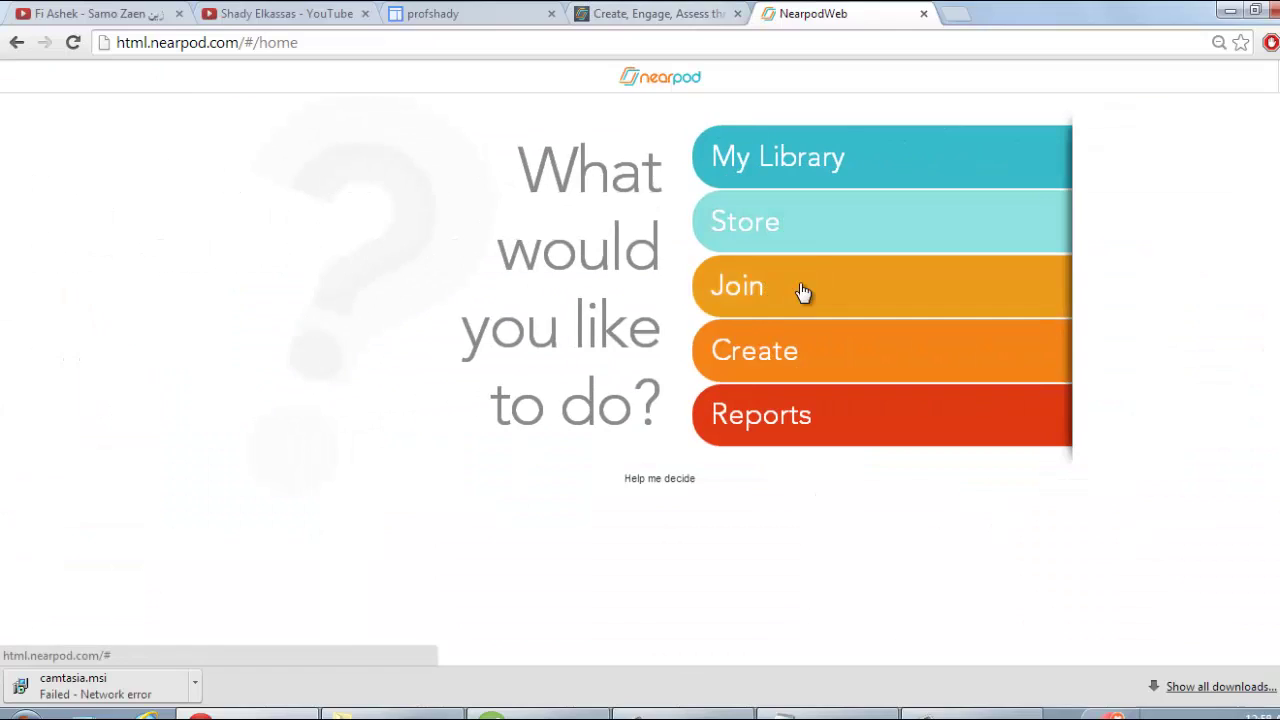
left_click(803, 291)
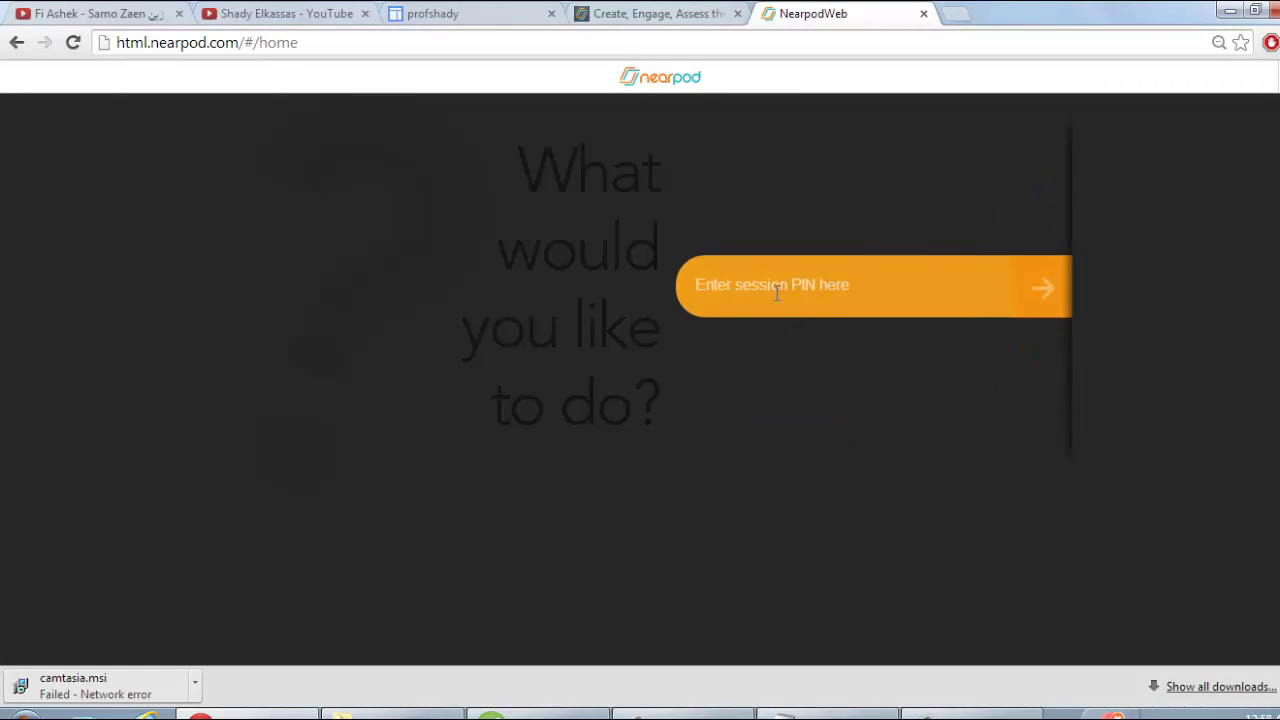
left_click(15, 45)
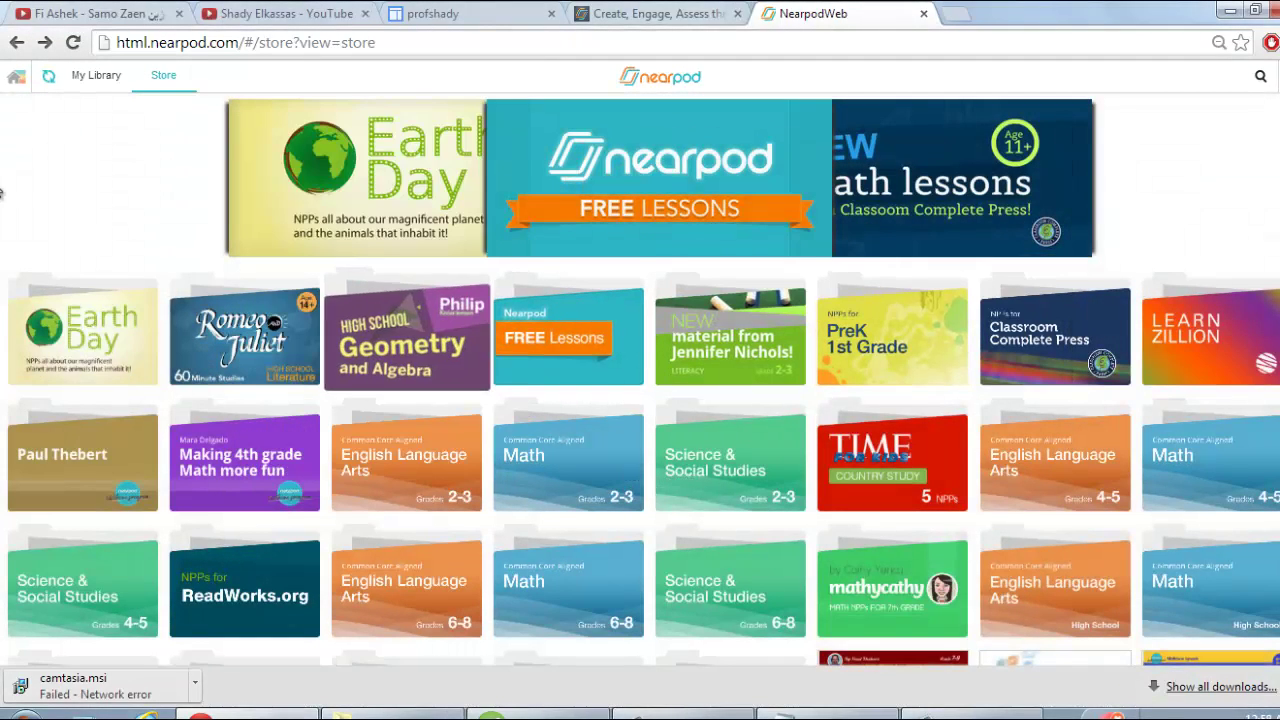
left_click(10, 70)
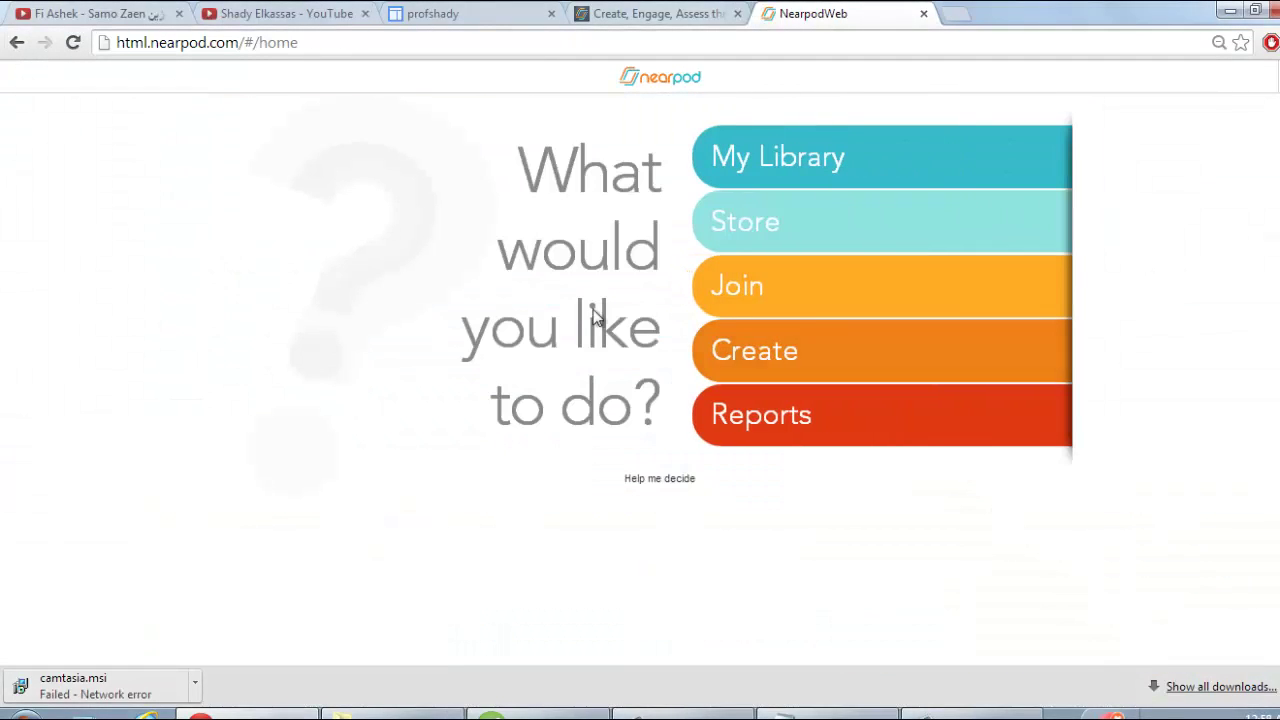
Step: Start a new presentation from Create and review its upload, scratch, Dropbox and Box options
left_click(776, 361)
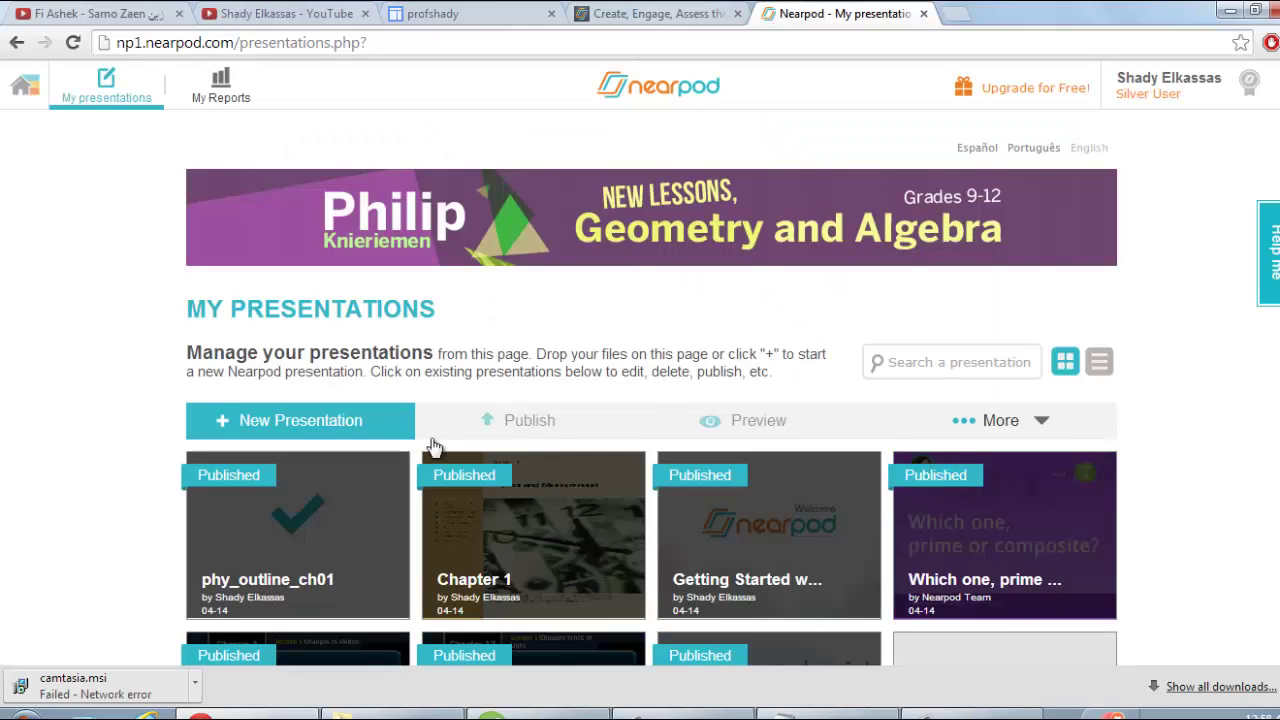
left_click(280, 423)
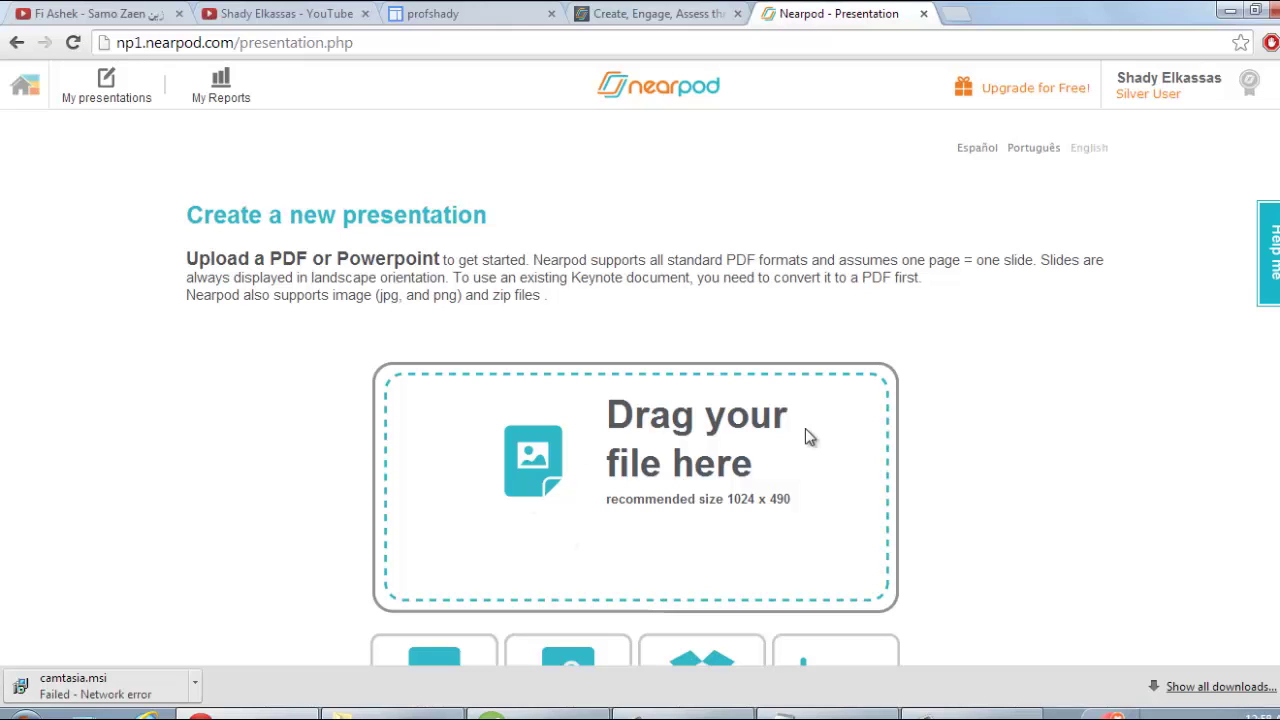
scroll(1043, 336, "down", 2)
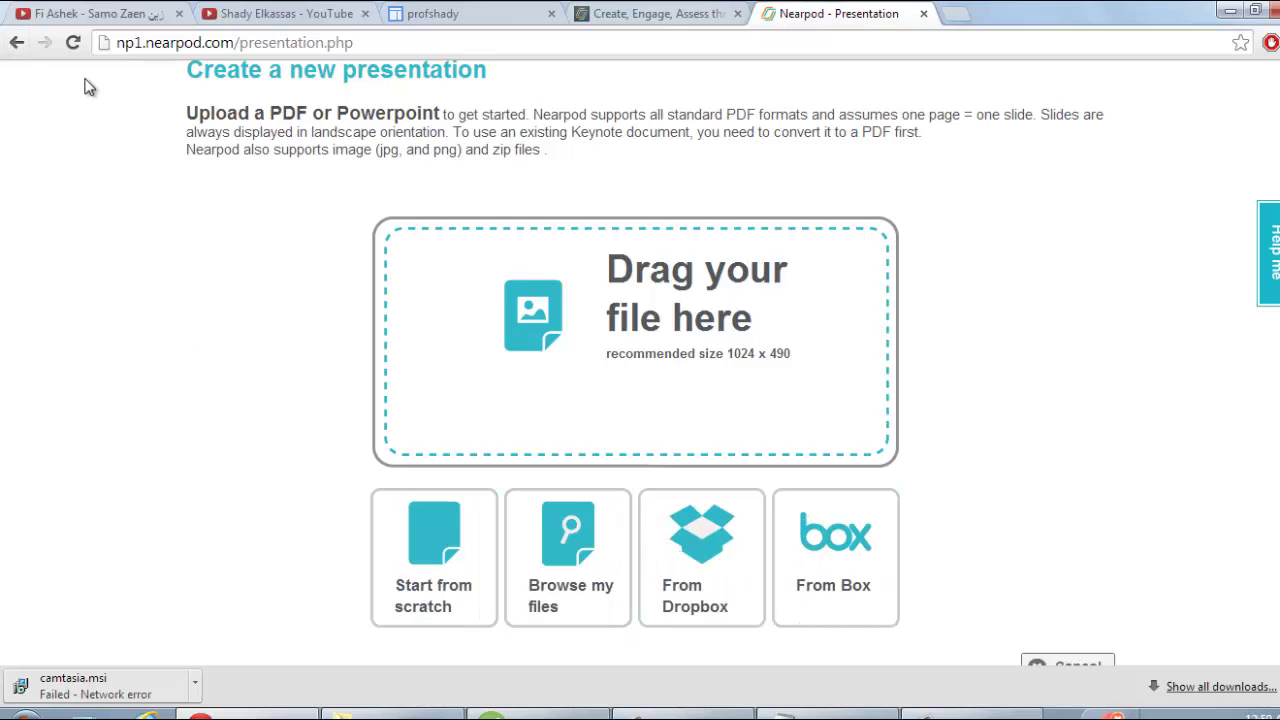
scroll(90, 95, "up", 3)
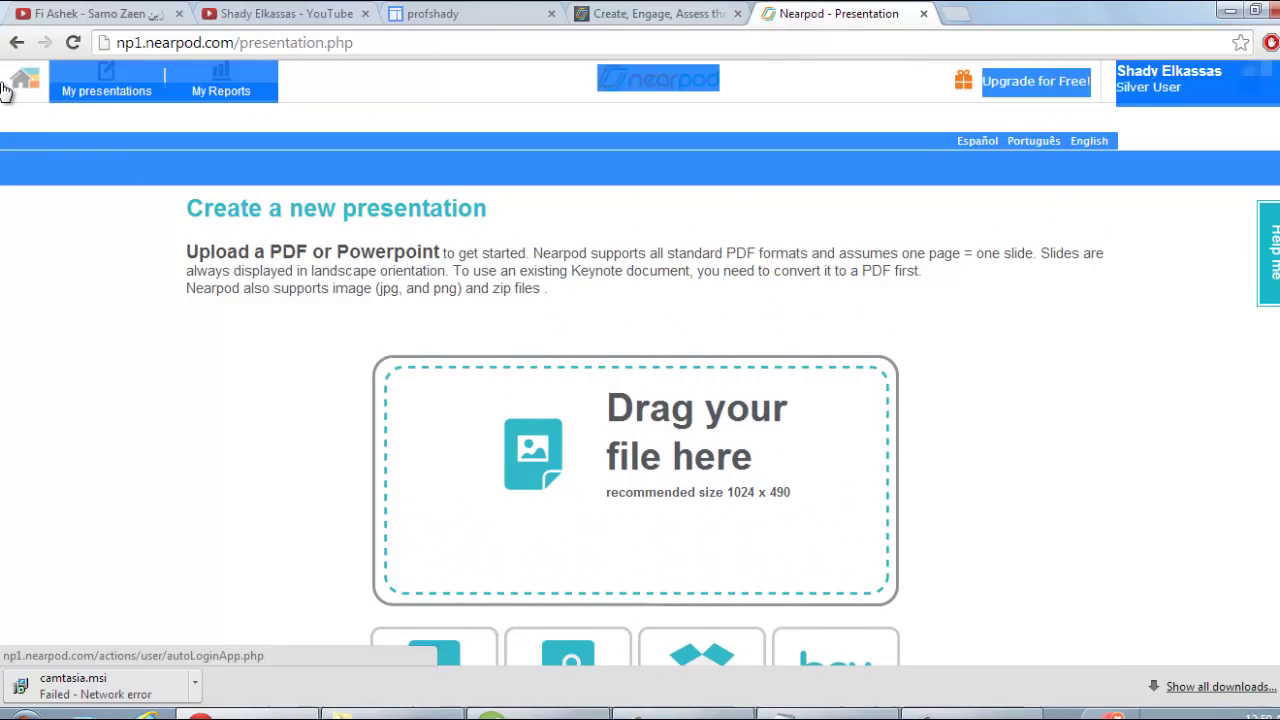
Step: Open Reports from the home menu and expand Getting Started with Nearpod's three sessions
left_click(18, 84)
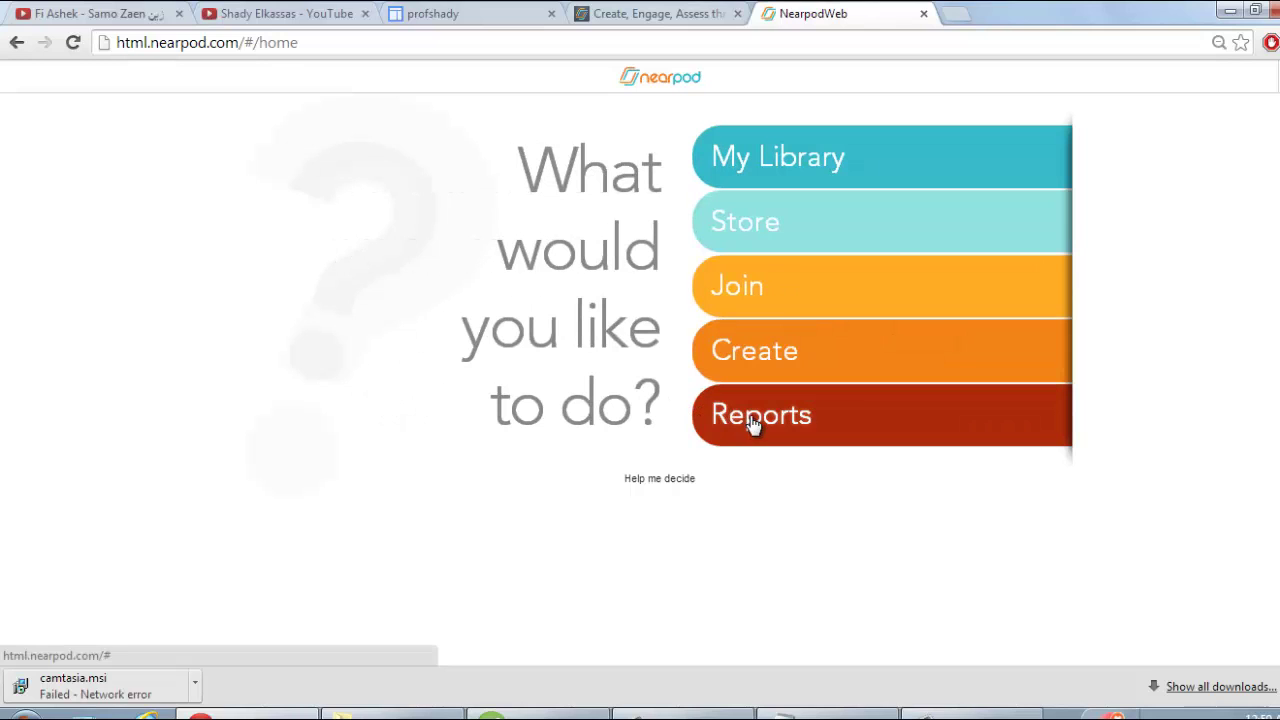
left_click(754, 422)
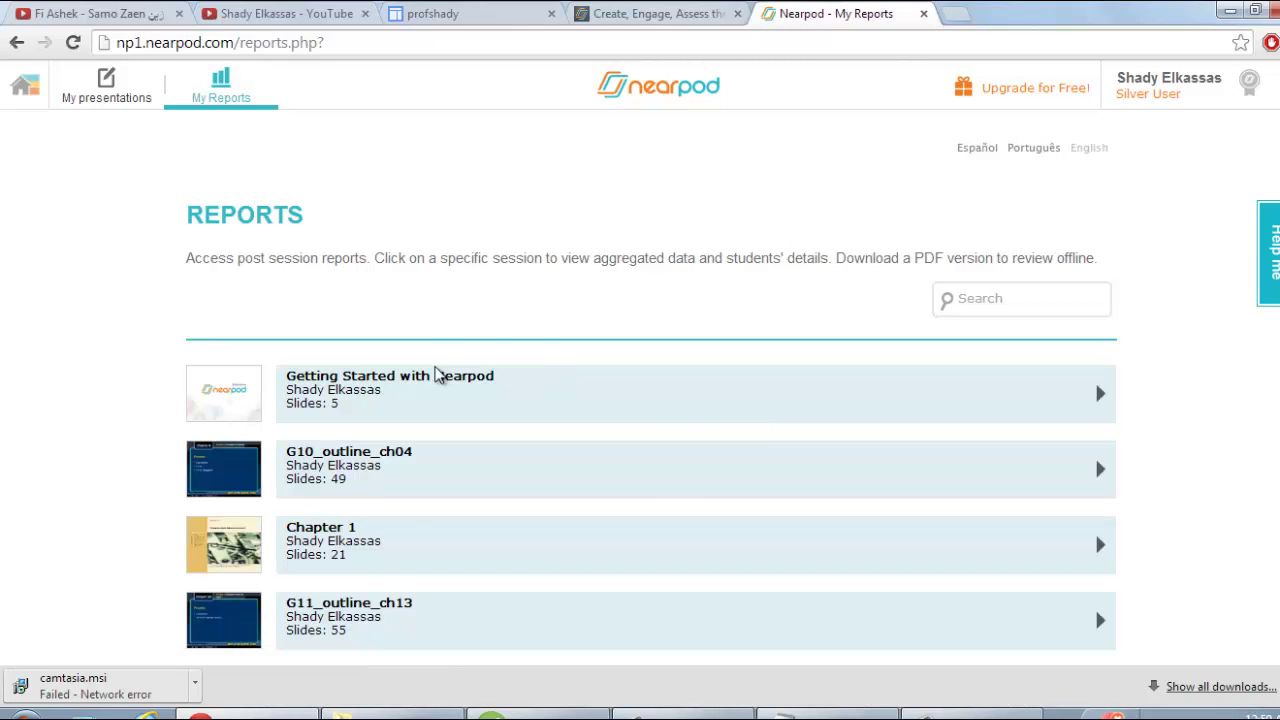
scroll(846, 428, "down", 2)
scroll(846, 428, "up", 2)
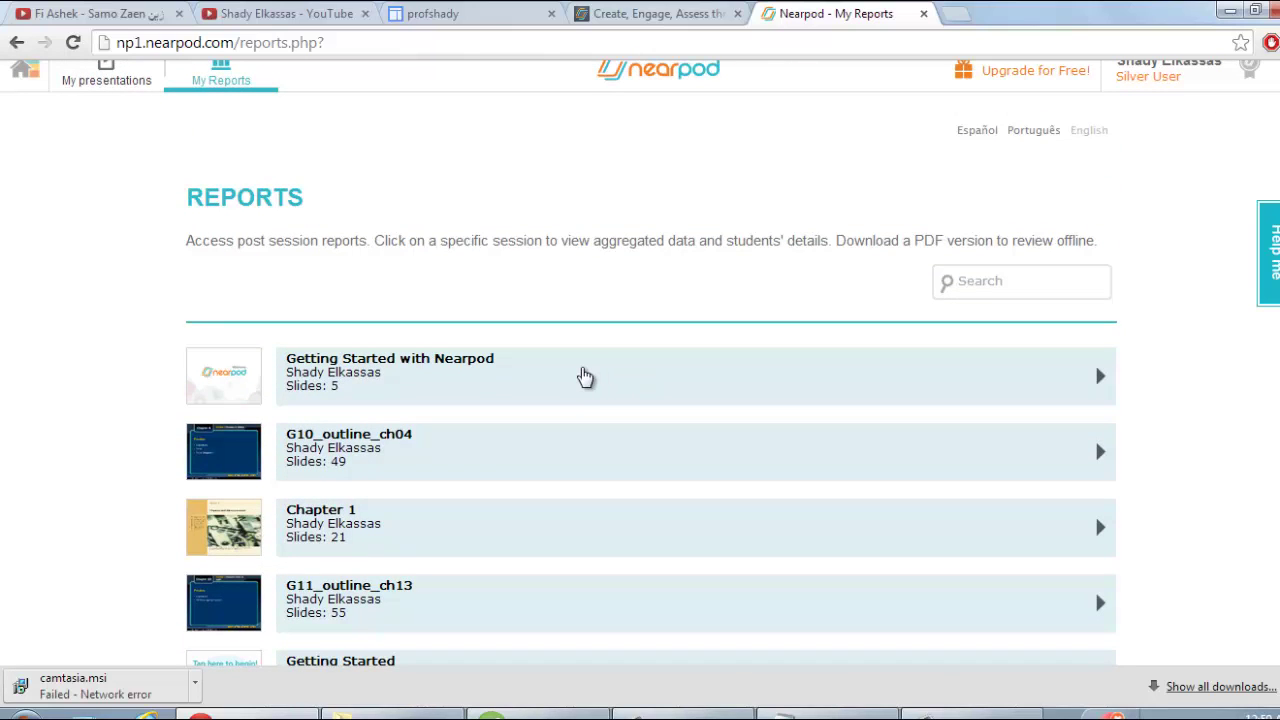
left_click(583, 375)
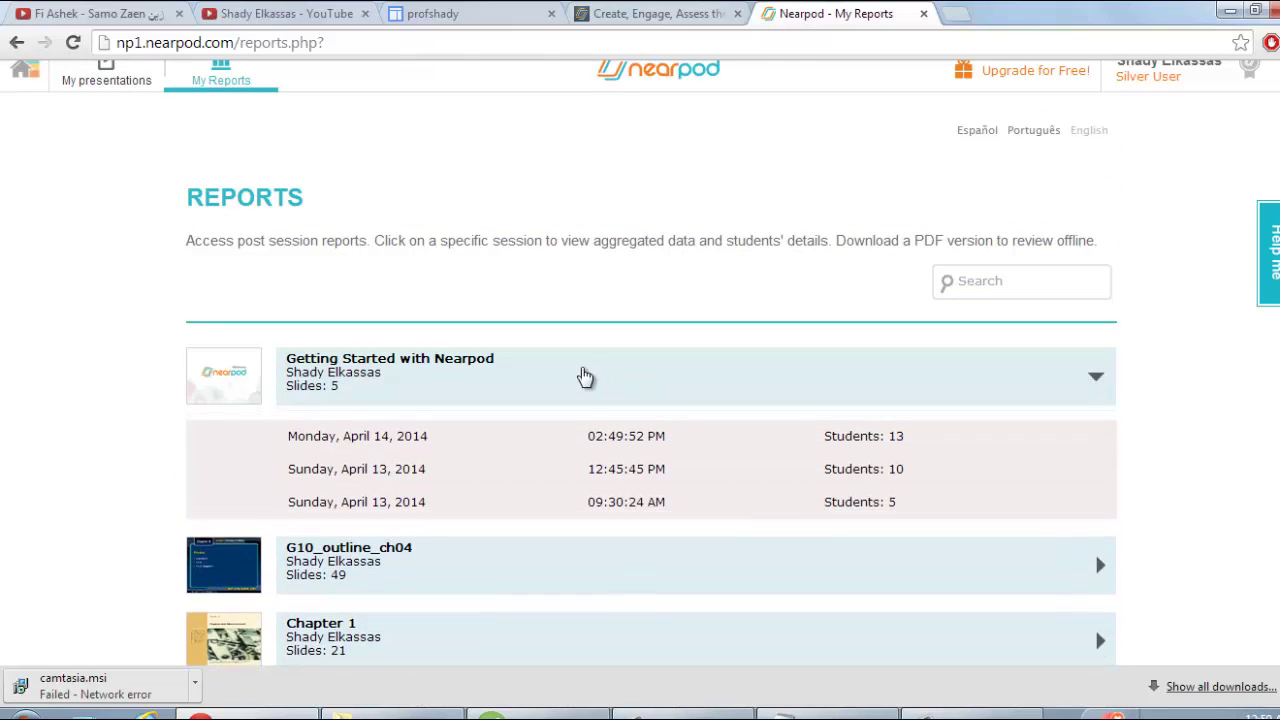
left_click(689, 443)
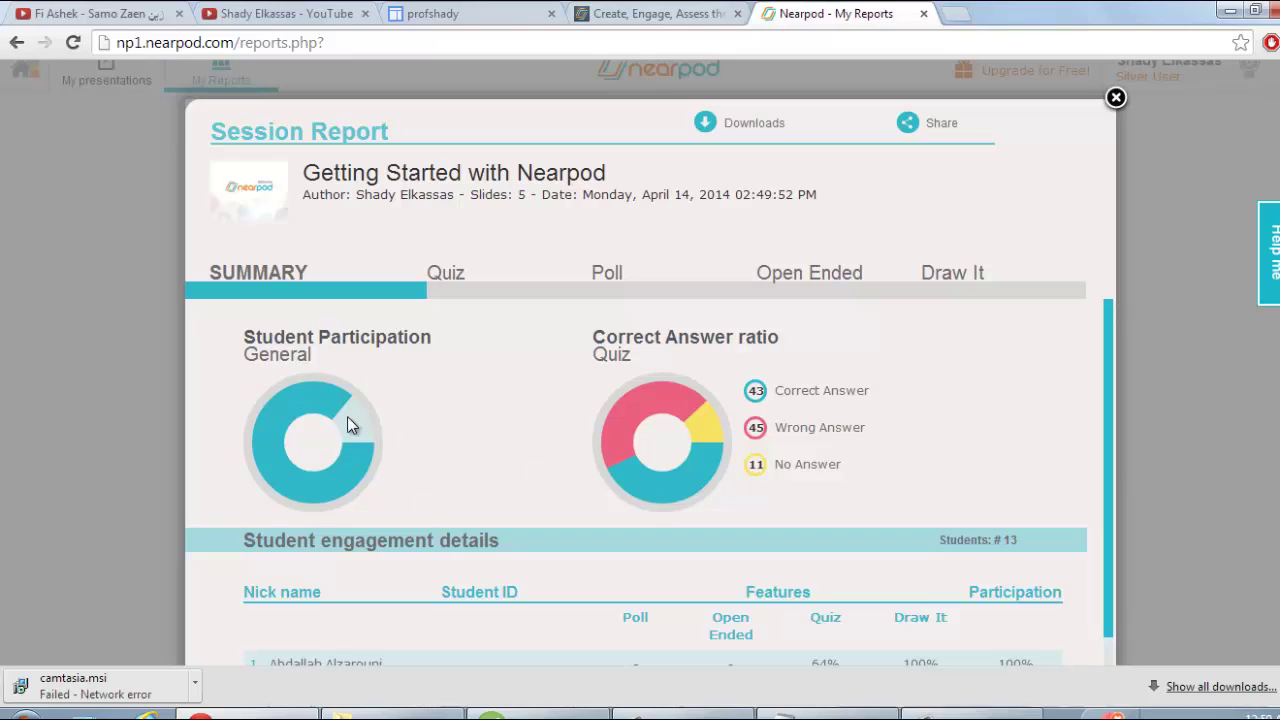
double_click(795, 390)
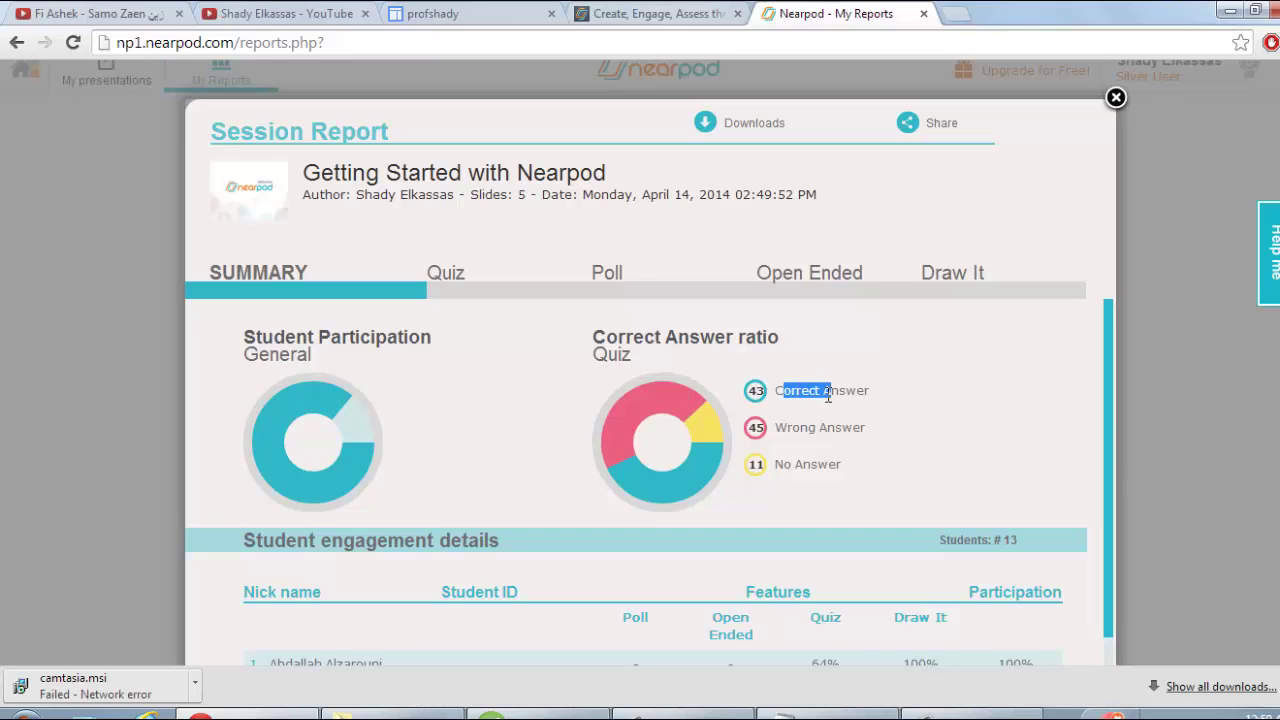
left_click(789, 427)
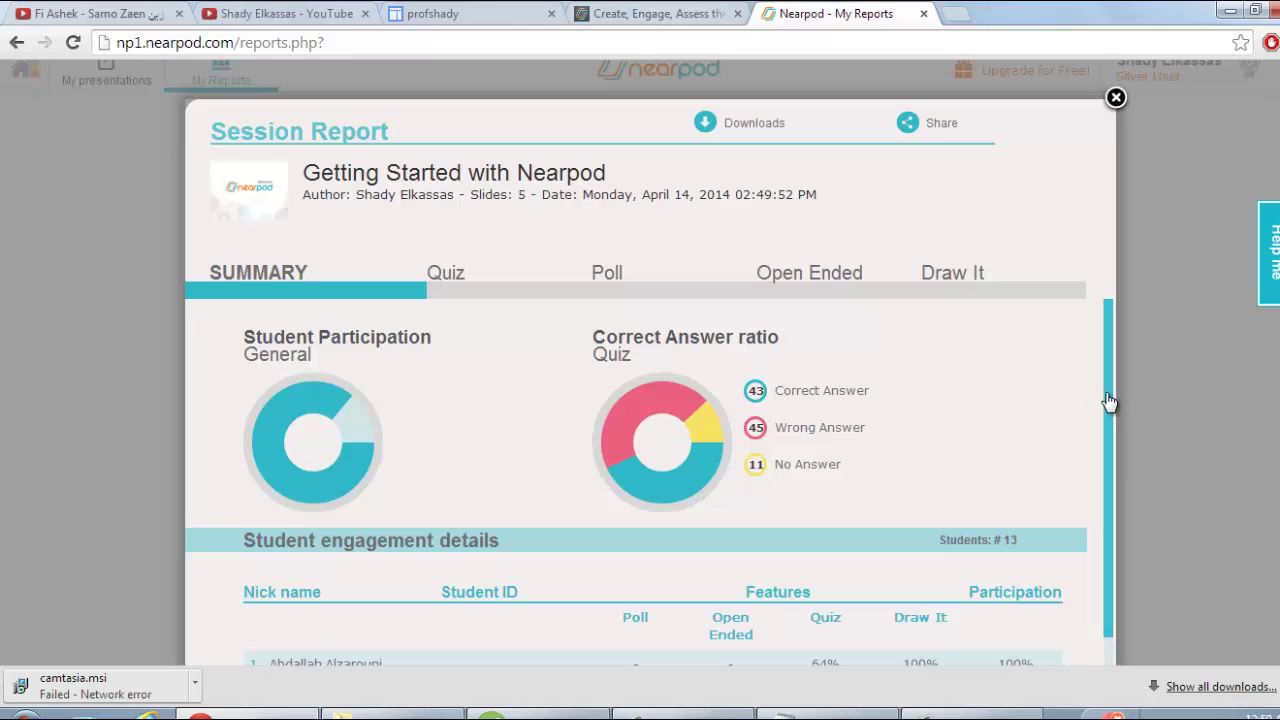
left_click_drag(1109, 404, 1116, 513)
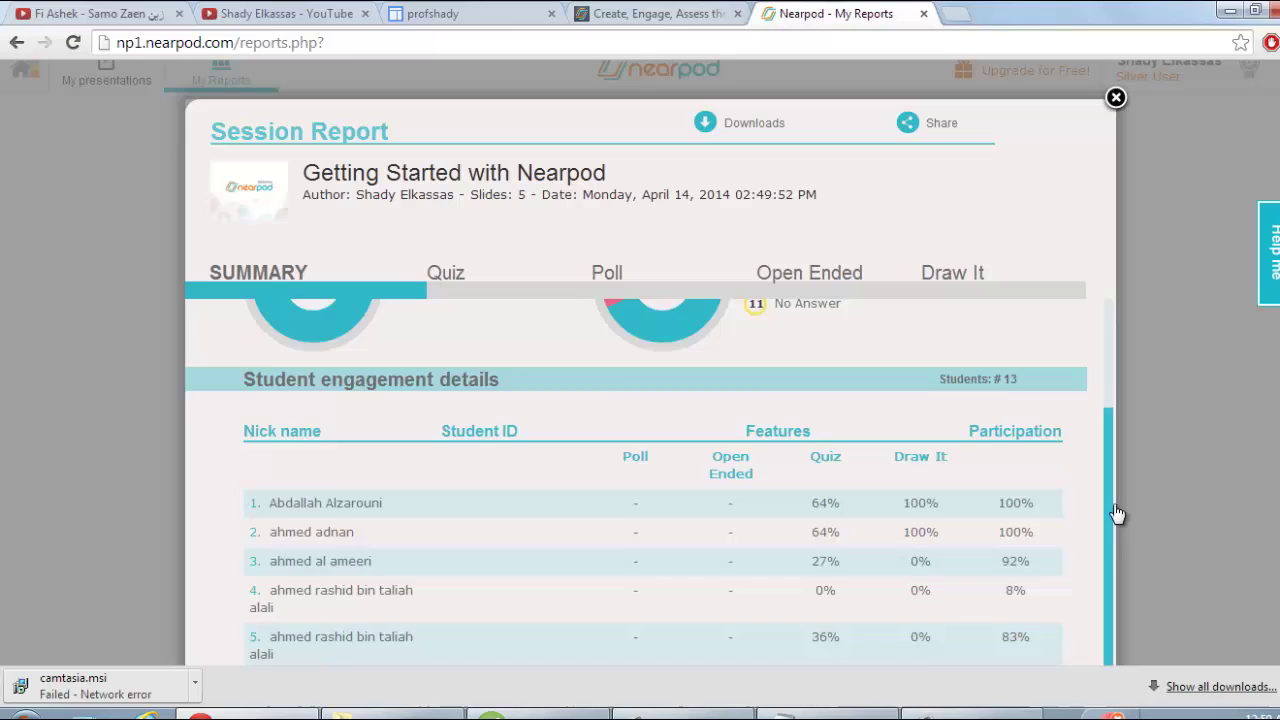
left_click_drag(1117, 514, 1088, 597)
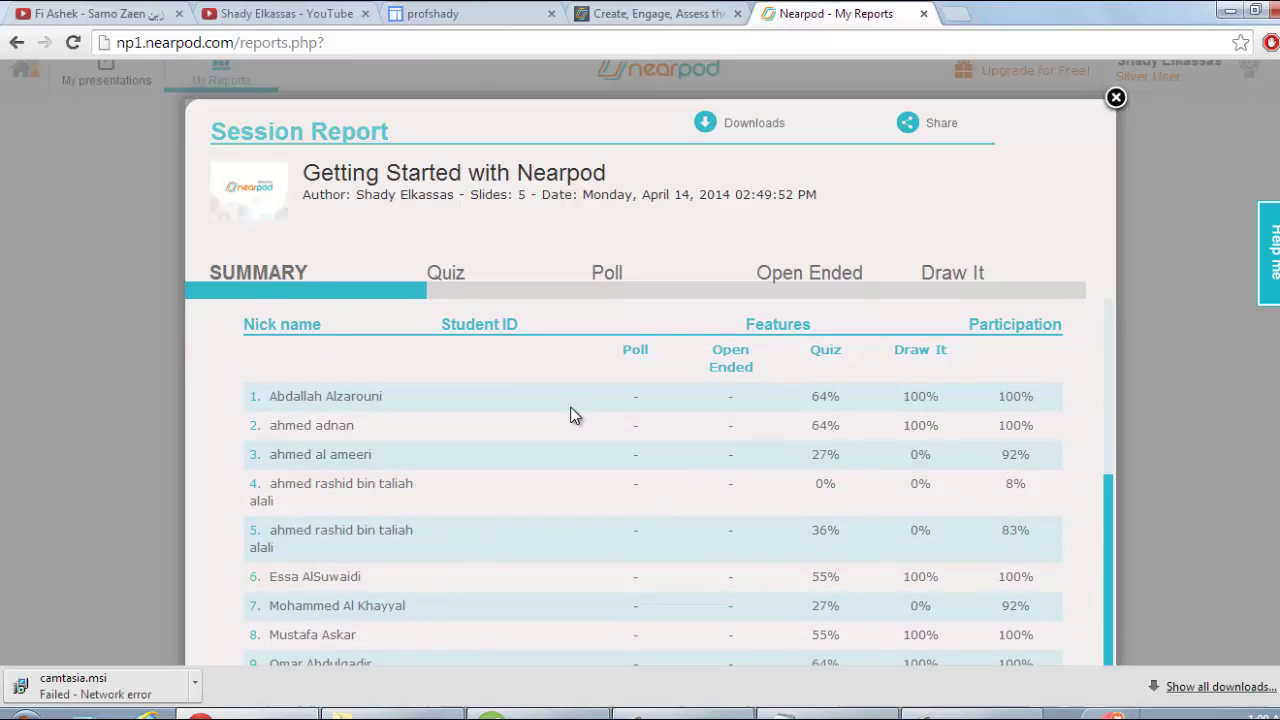
Step: Browse the Quiz, Poll and Open Ended result tabs of the session report
left_click(451, 285)
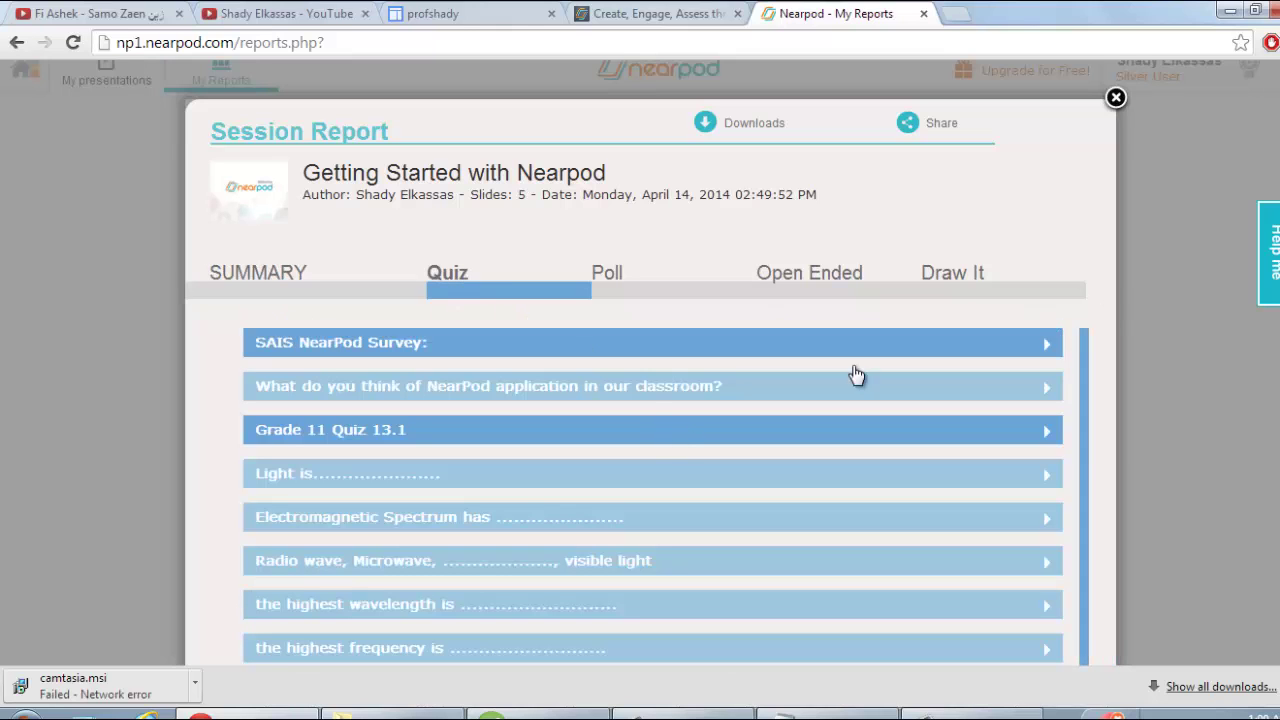
scroll(1088, 380, "down", 2)
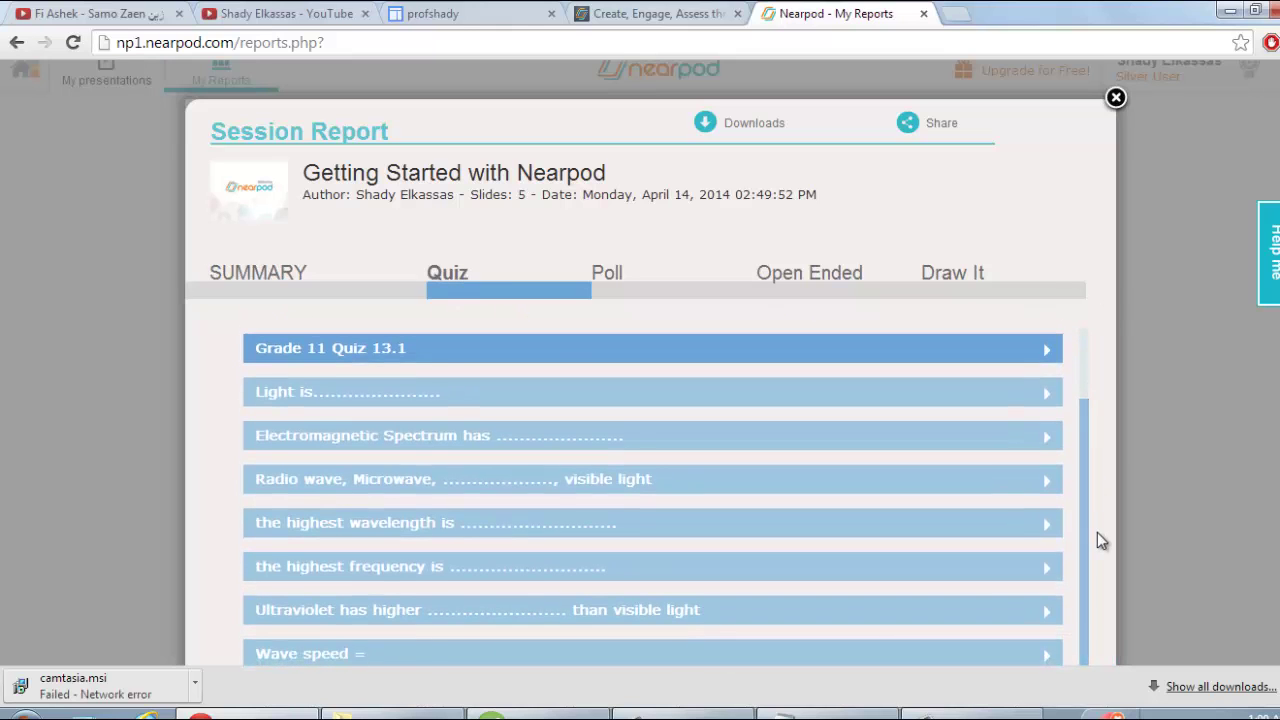
scroll(1039, 323, "up", 2)
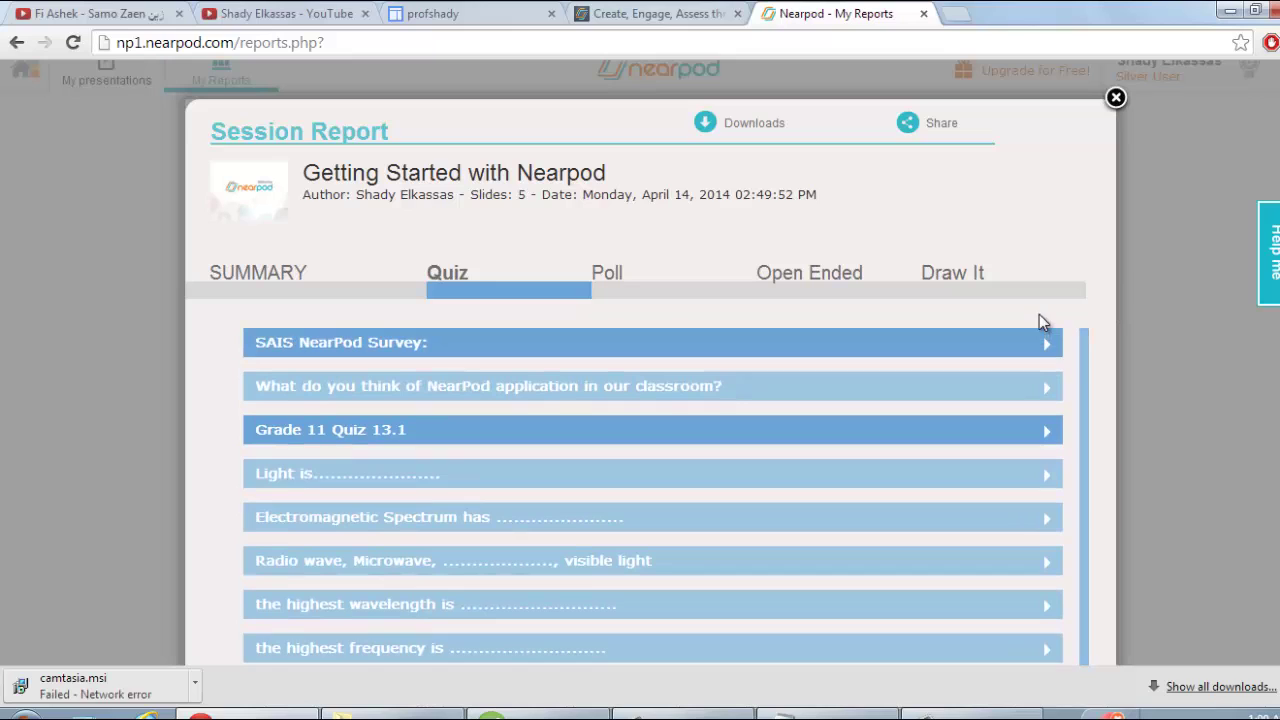
left_click(622, 274)
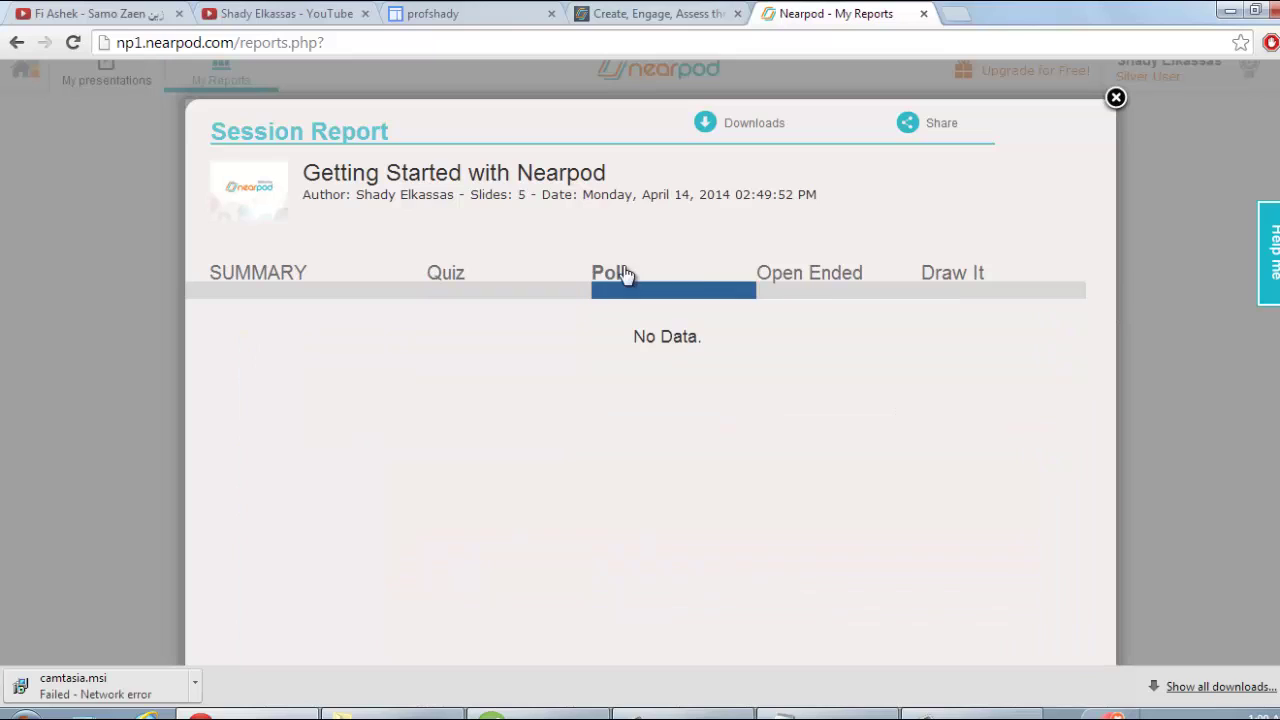
left_click(834, 276)
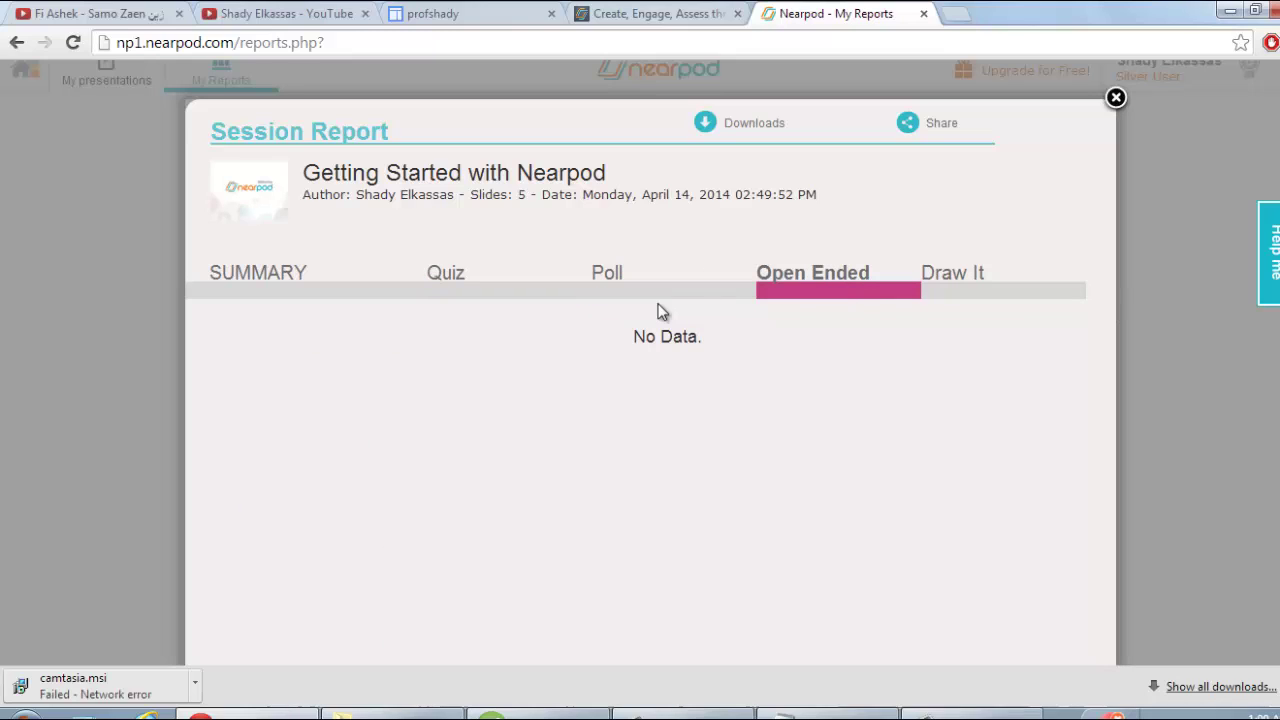
scroll(836, 316, "up", 1)
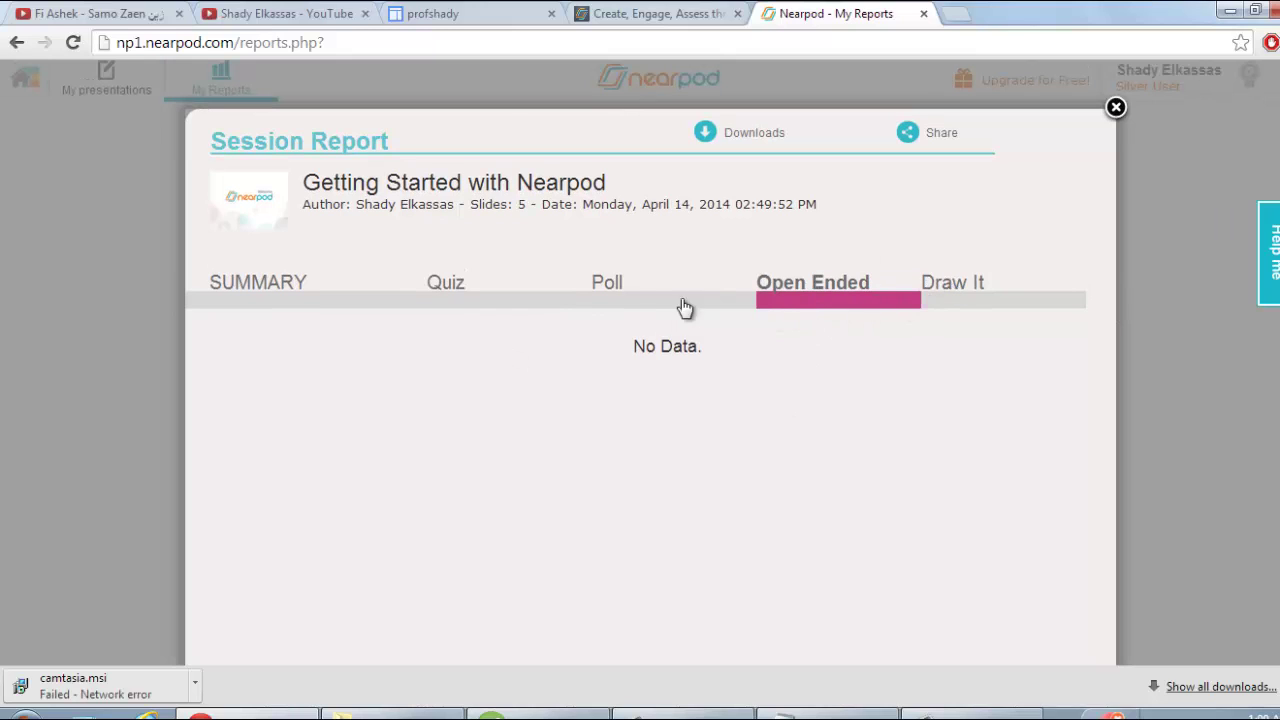
Step: Show the Draw It results, expanding and collapsing the 'Draw the 7 EM Spectra' question
left_click(970, 296)
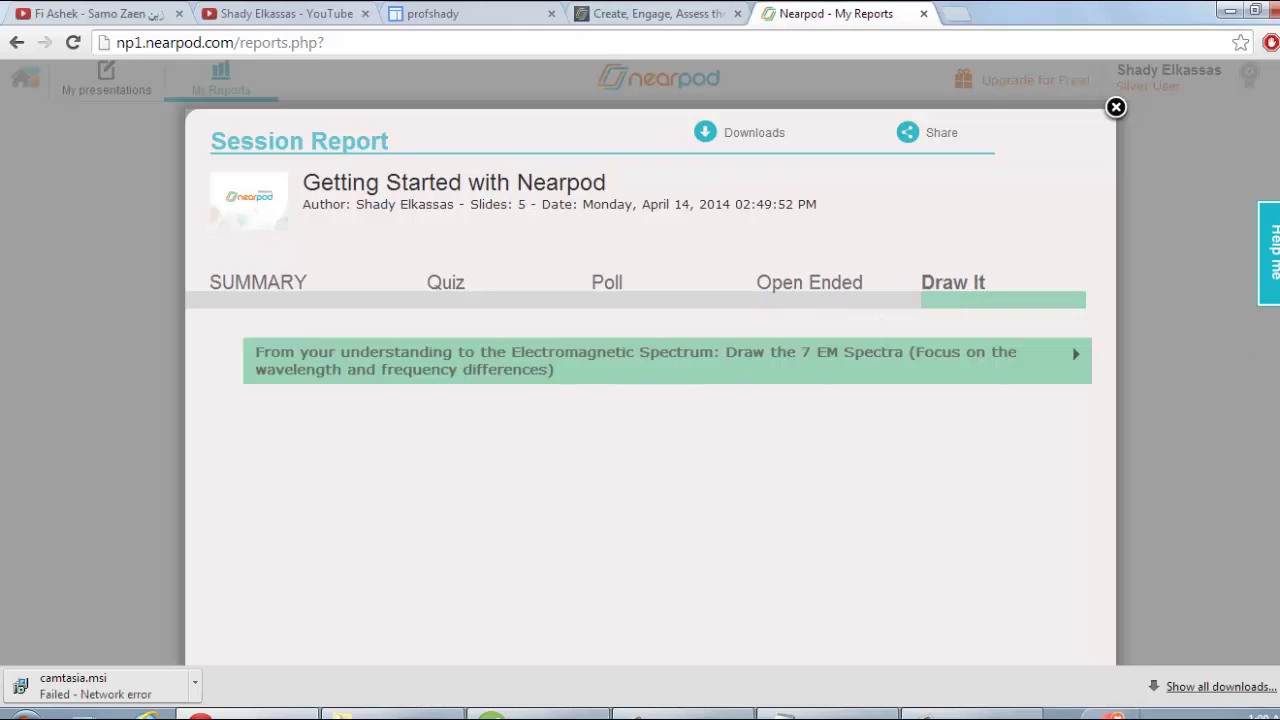
scroll(734, 434, "down", 3)
scroll(734, 434, "up", 2)
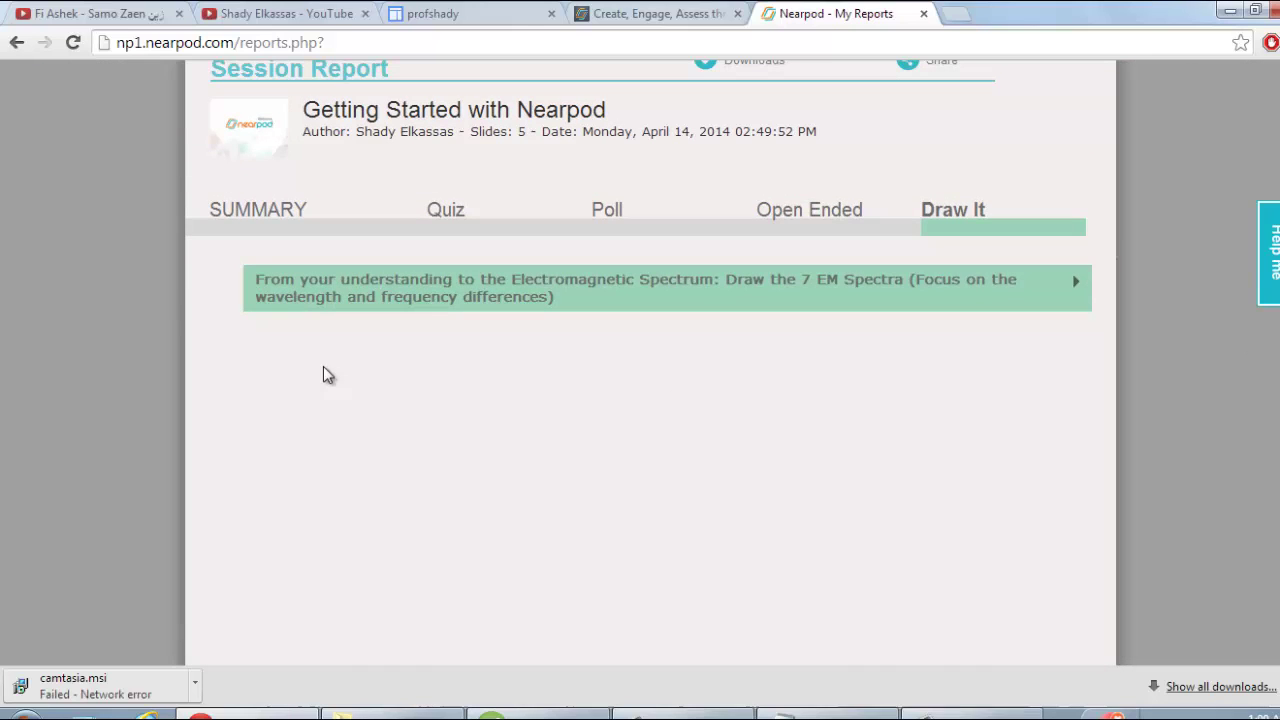
left_click(256, 287)
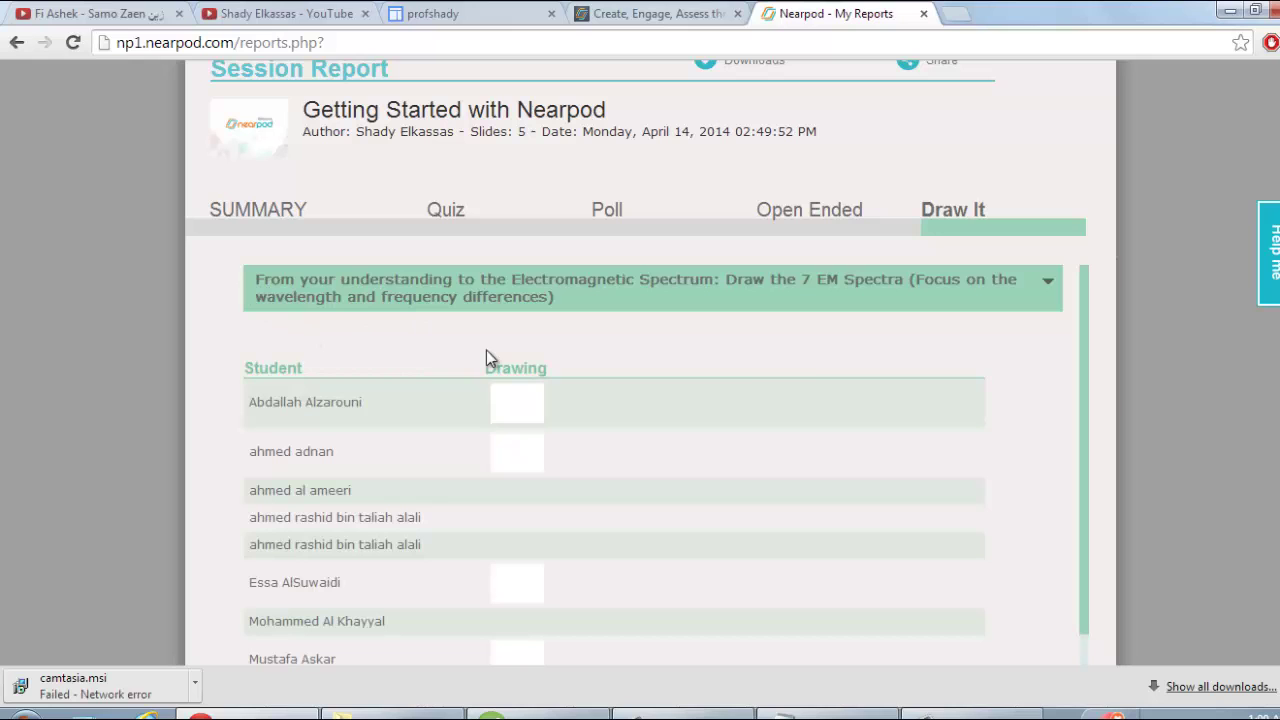
left_click_drag(1090, 400, 1077, 283)
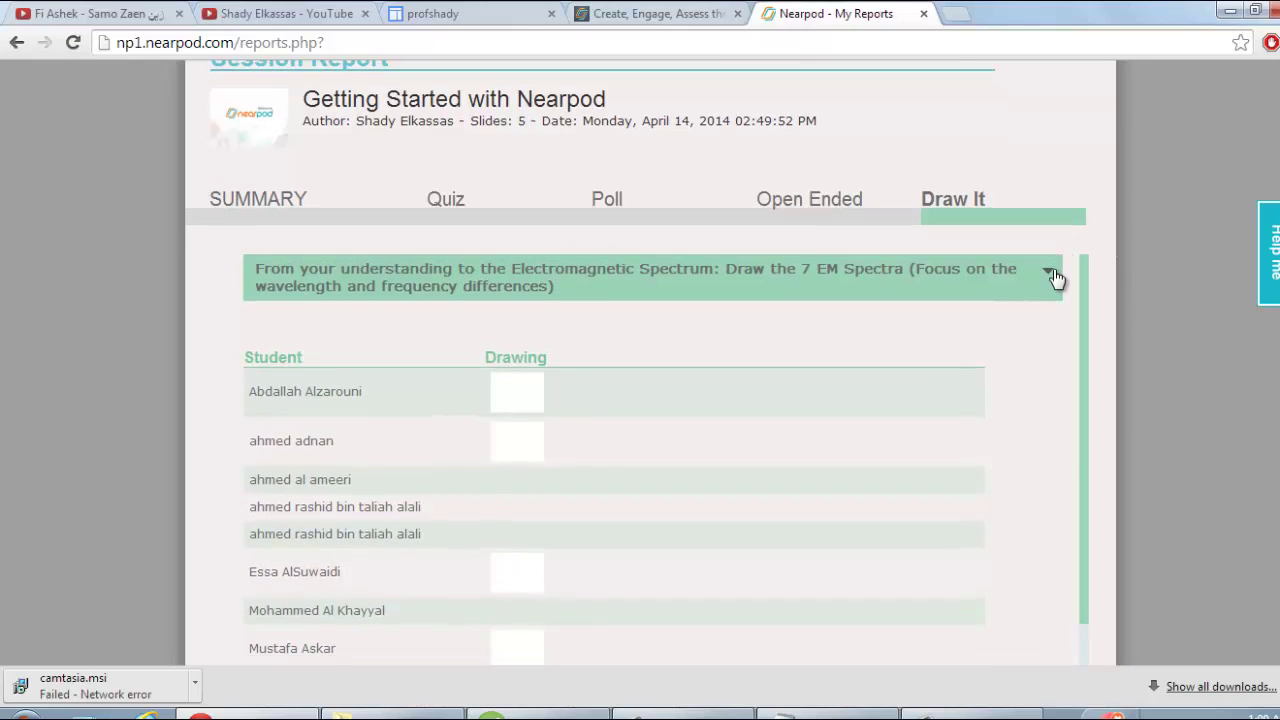
left_click(1052, 278)
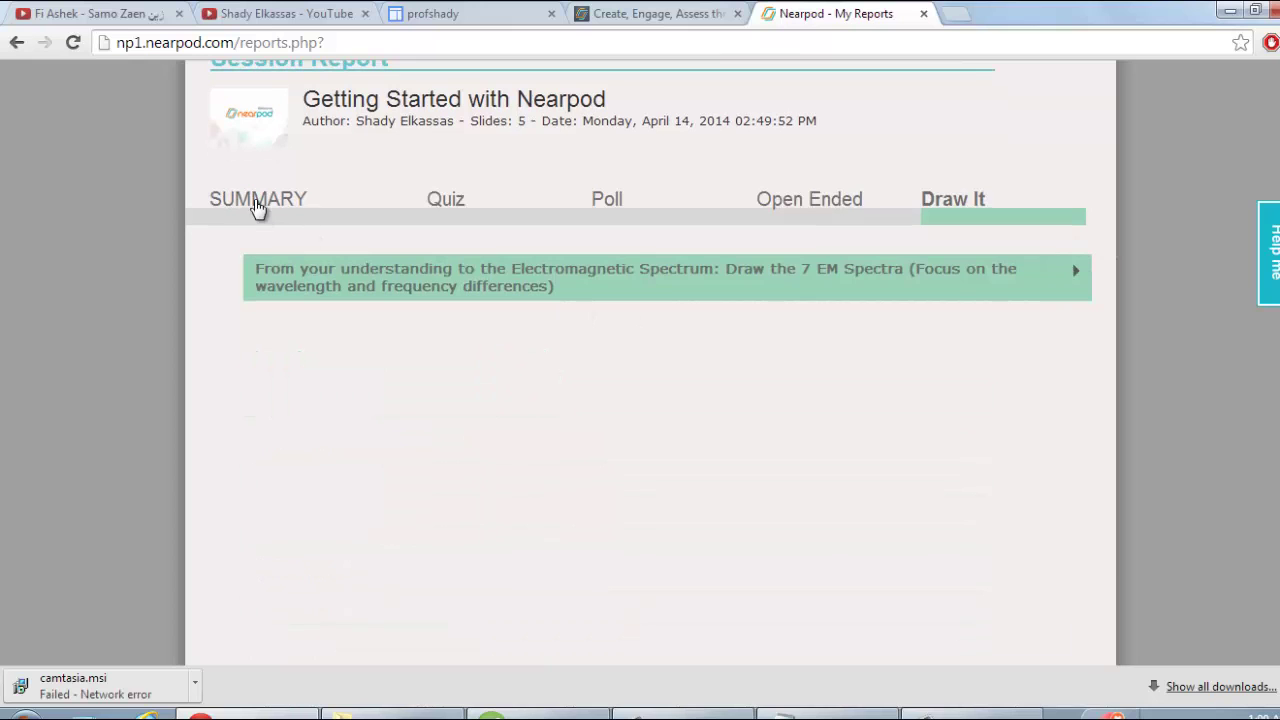
Step: Return to the report Summary and scroll through the engagement table
left_click(258, 203)
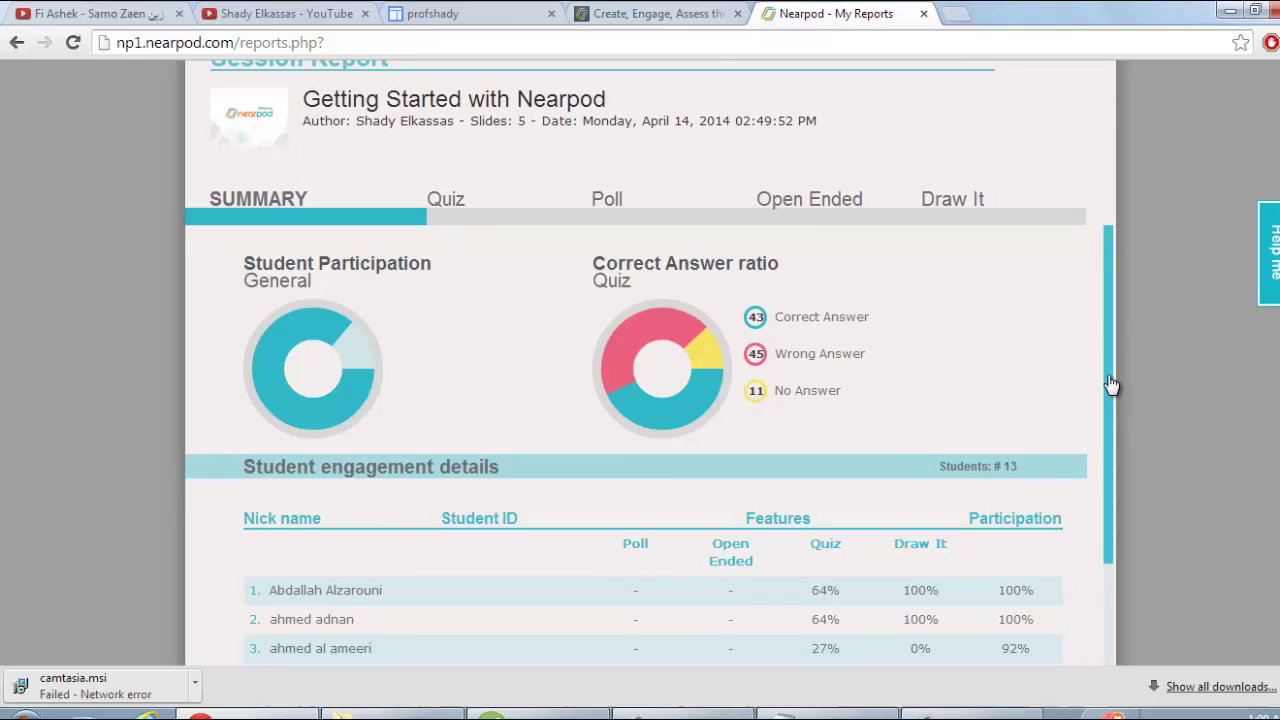
left_click_drag(1112, 385, 1117, 660)
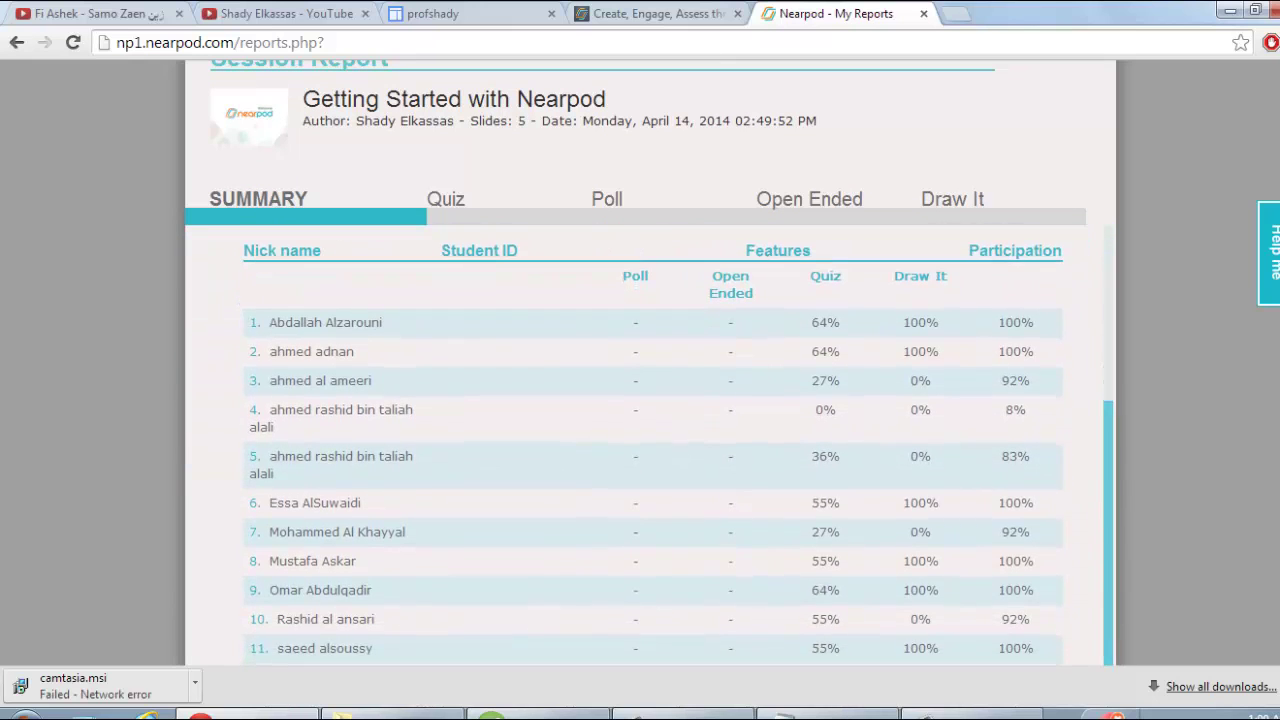
scroll(1065, 381, "up", 5)
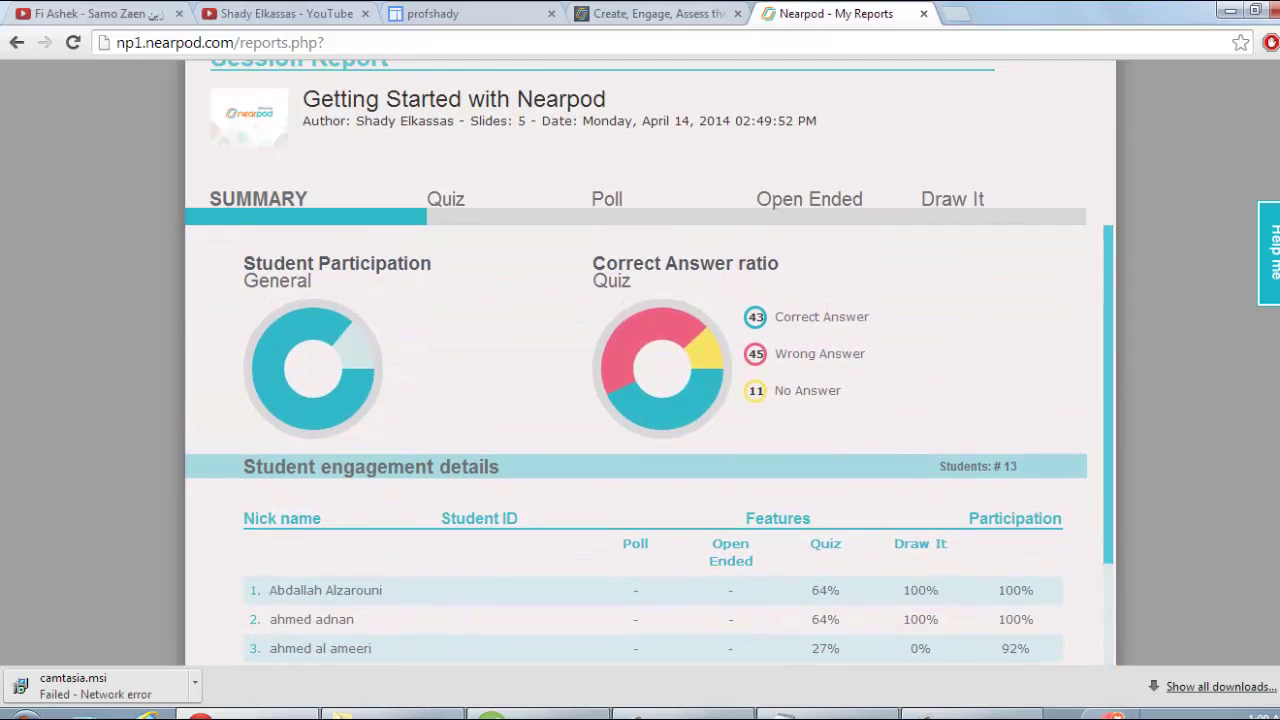
scroll(650, 380, "up", 1)
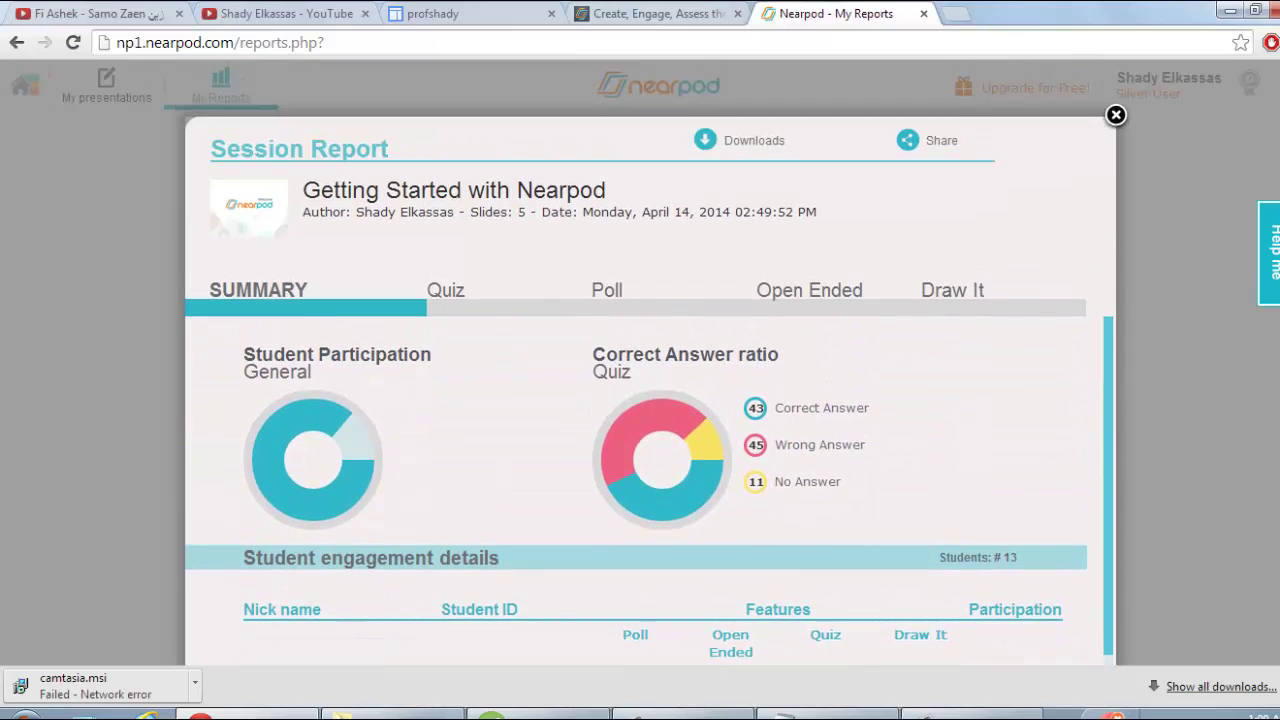
Step: Toggle the Downloads dropdown to view the PDF and CSV report formats
left_click(731, 145)
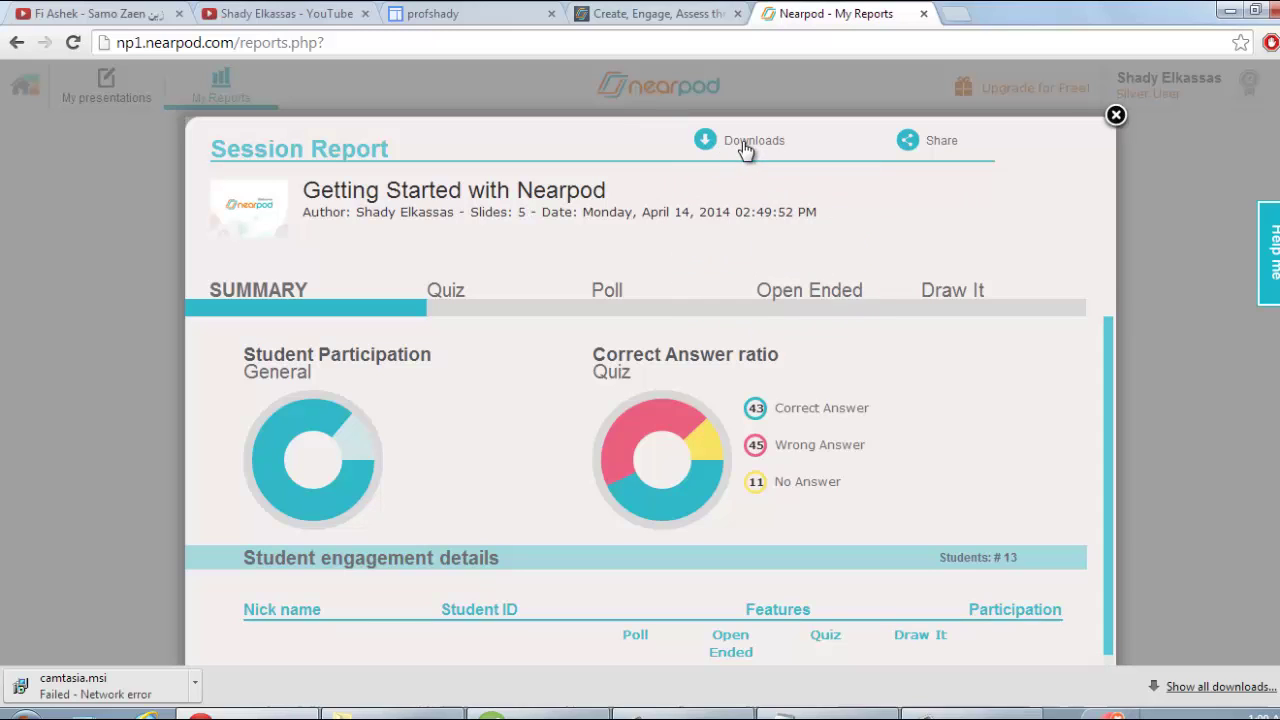
left_click(748, 145)
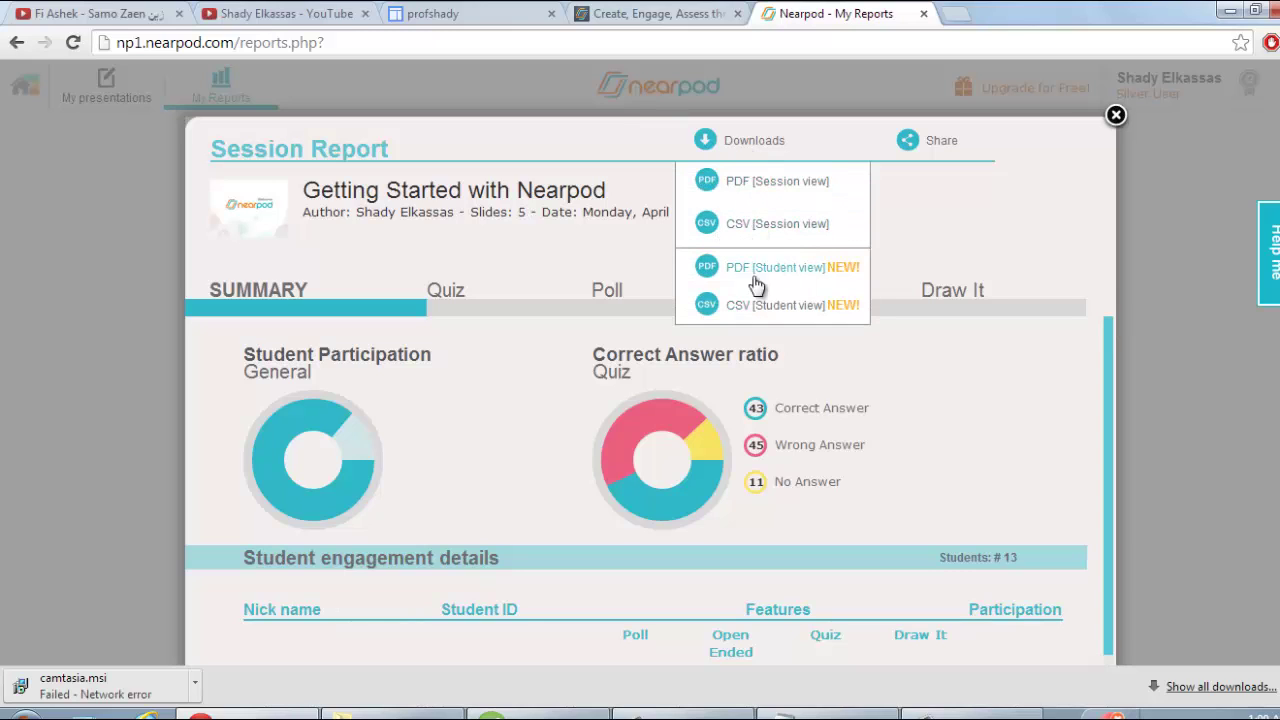
left_click(732, 150)
left_click(904, 148)
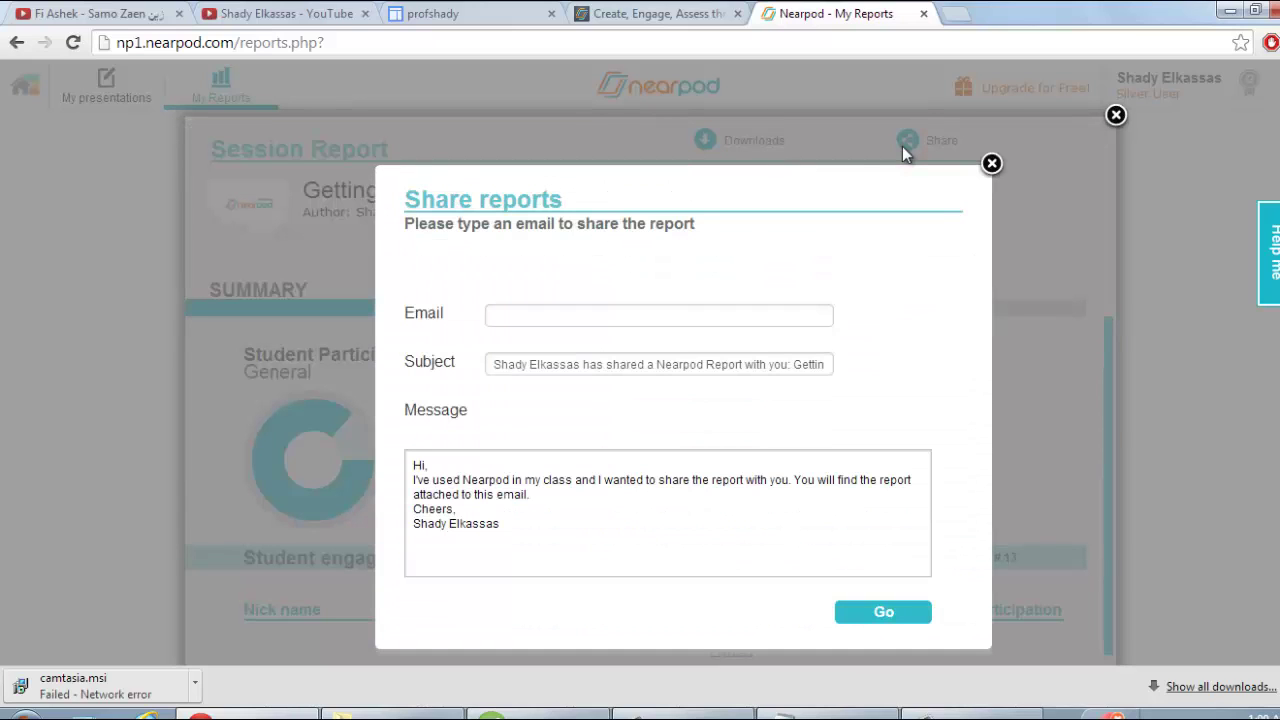
left_click(550, 313)
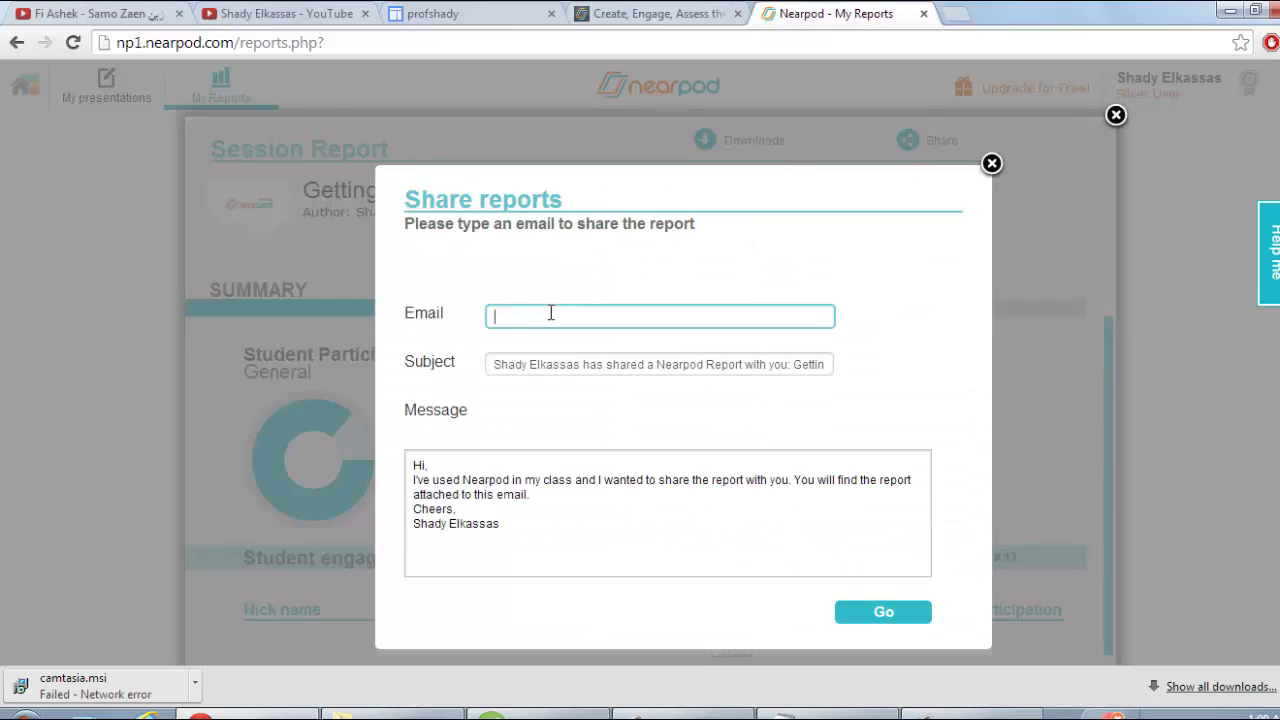
left_click(991, 164)
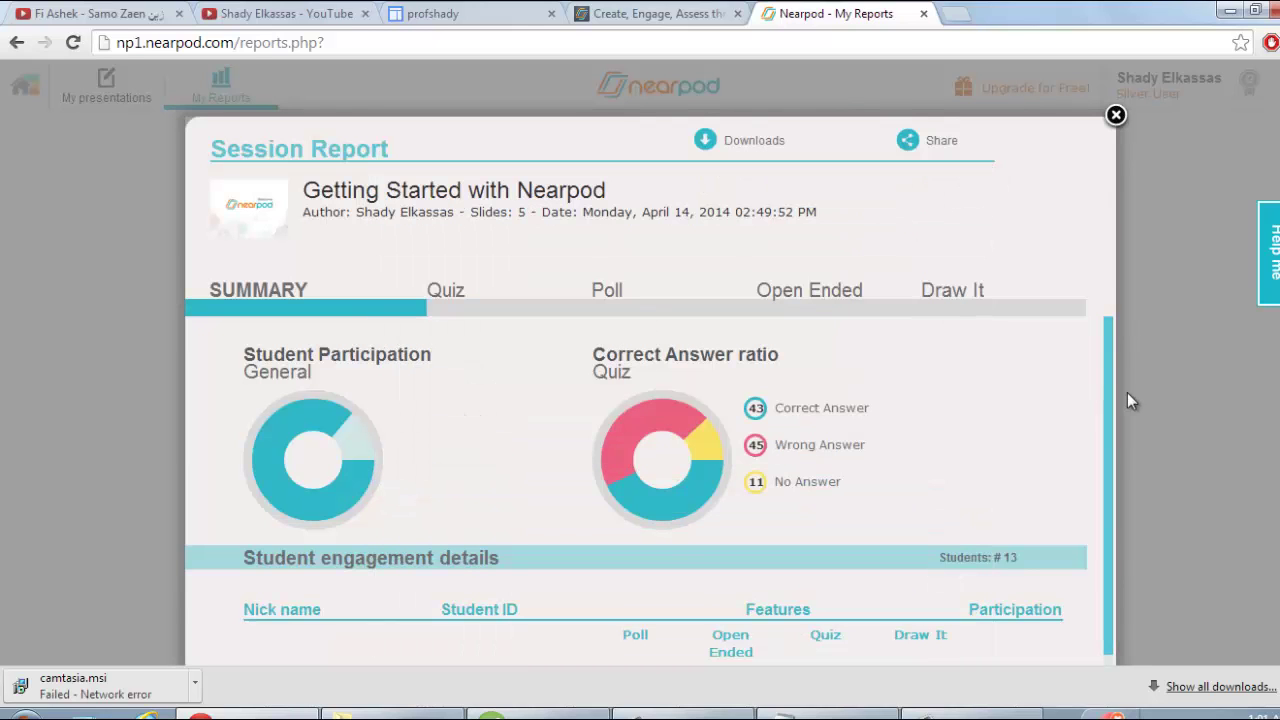
left_click_drag(1109, 417, 1114, 460)
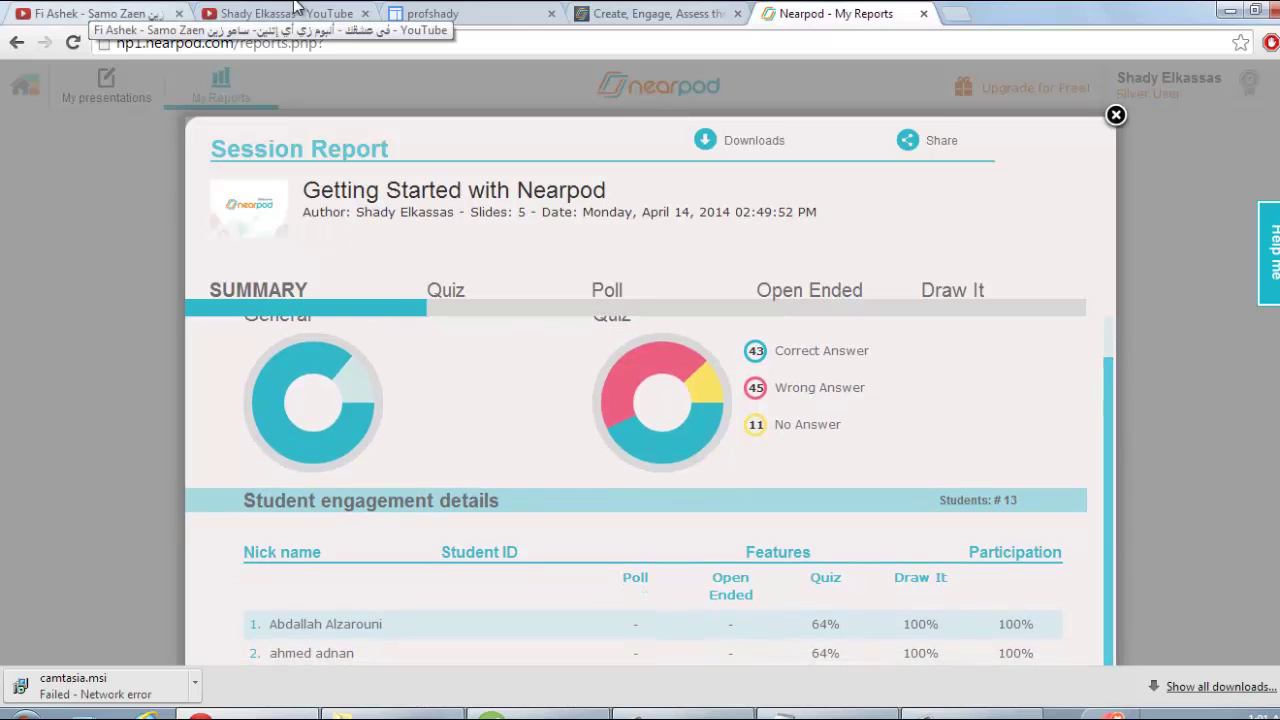
Step: Switch back to the nearpod.com 'Create, Engage, Assess' browser tab
left_click(645, 12)
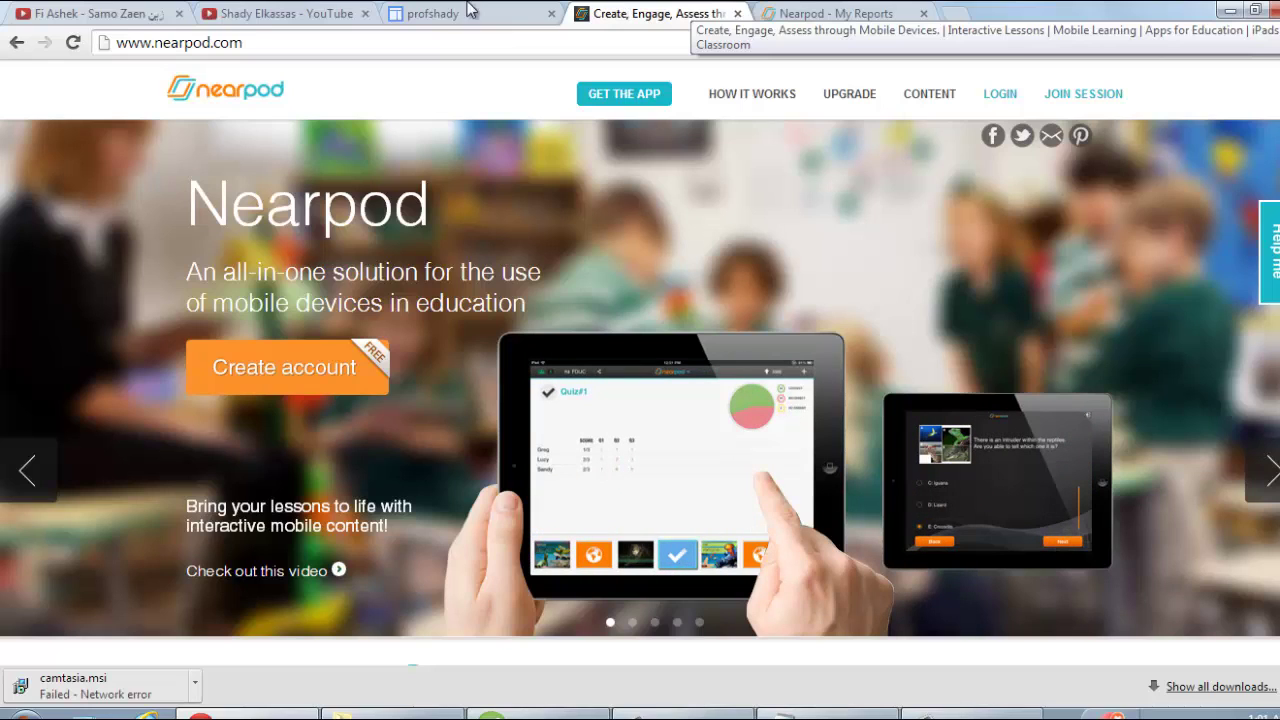
Step: Switch to the YouTube channel tab and skim the page around the SAIS Robotics promo
left_click(284, 11)
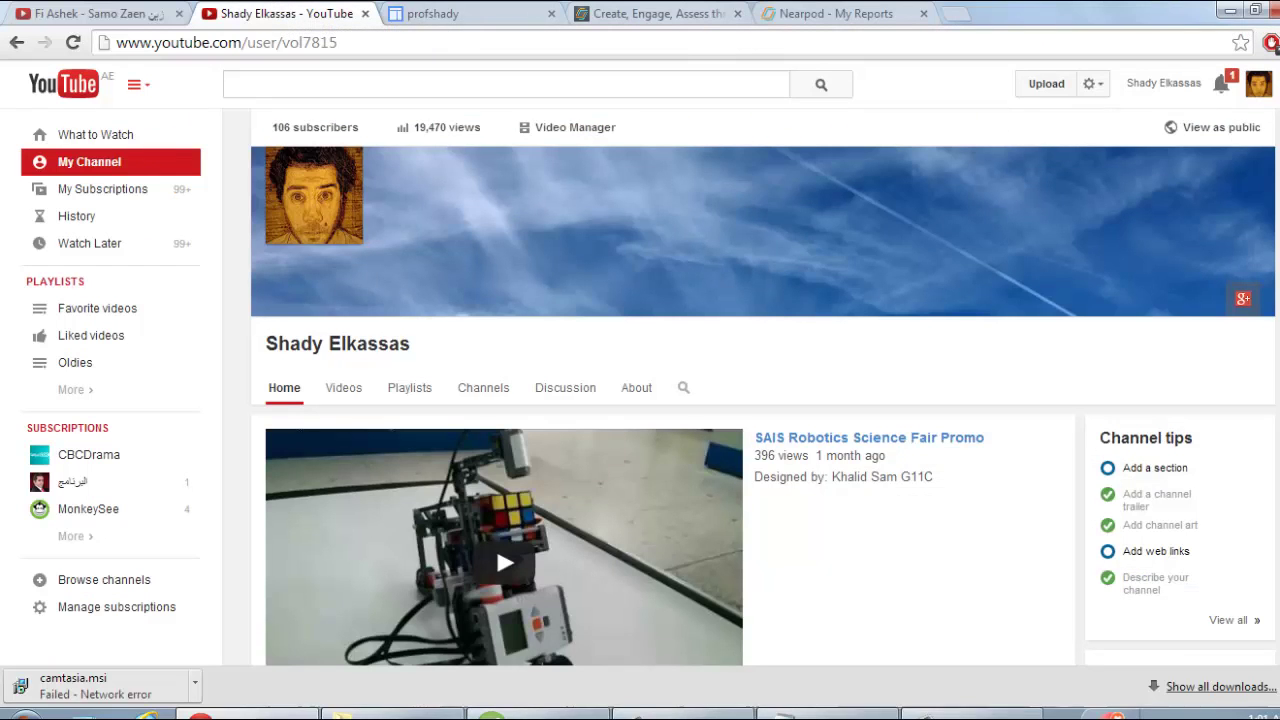
scroll(495, 544, "down", 5)
scroll(495, 544, "up", 5)
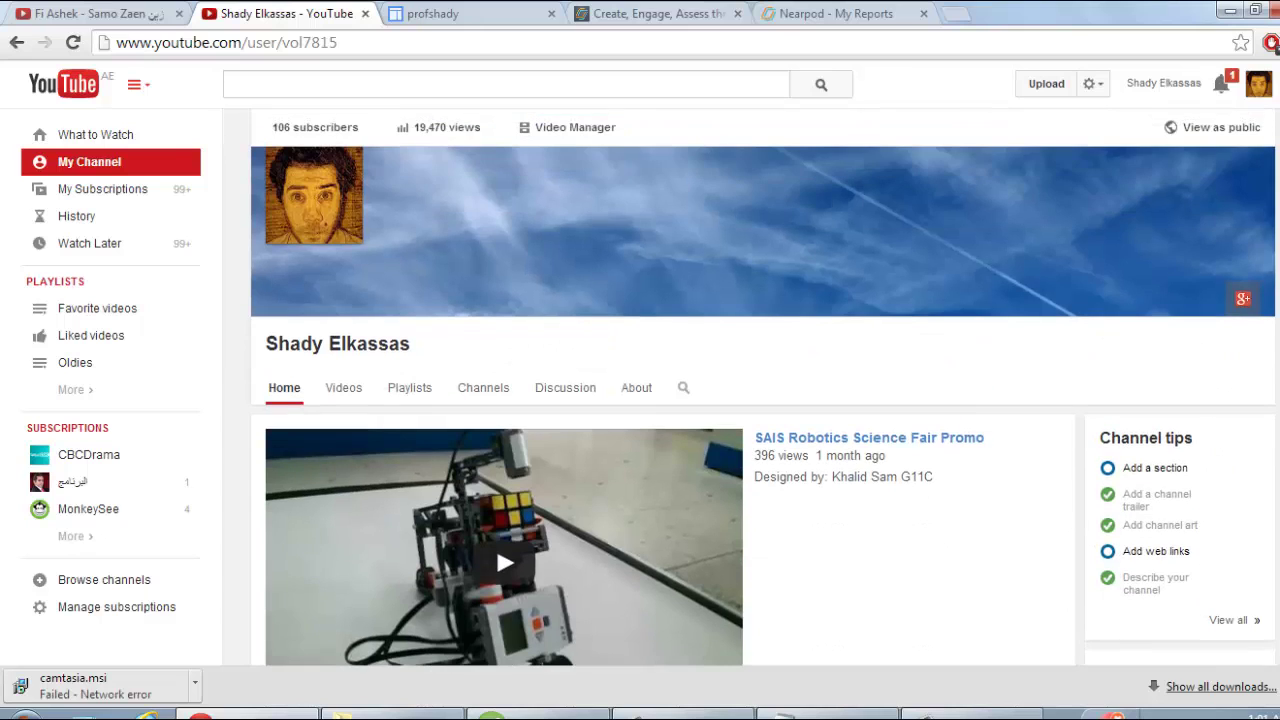